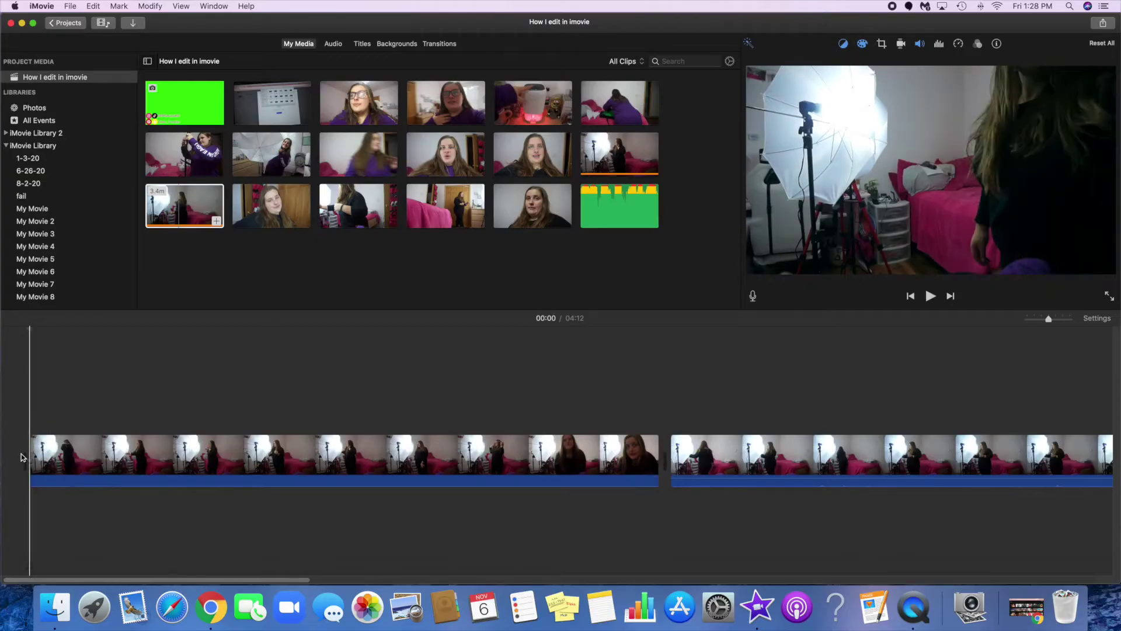
- Split the first timeline clip at 00:03 and split its remaining part again at 00:34
{"action": "left_click", "coordinate": [77, 461]}
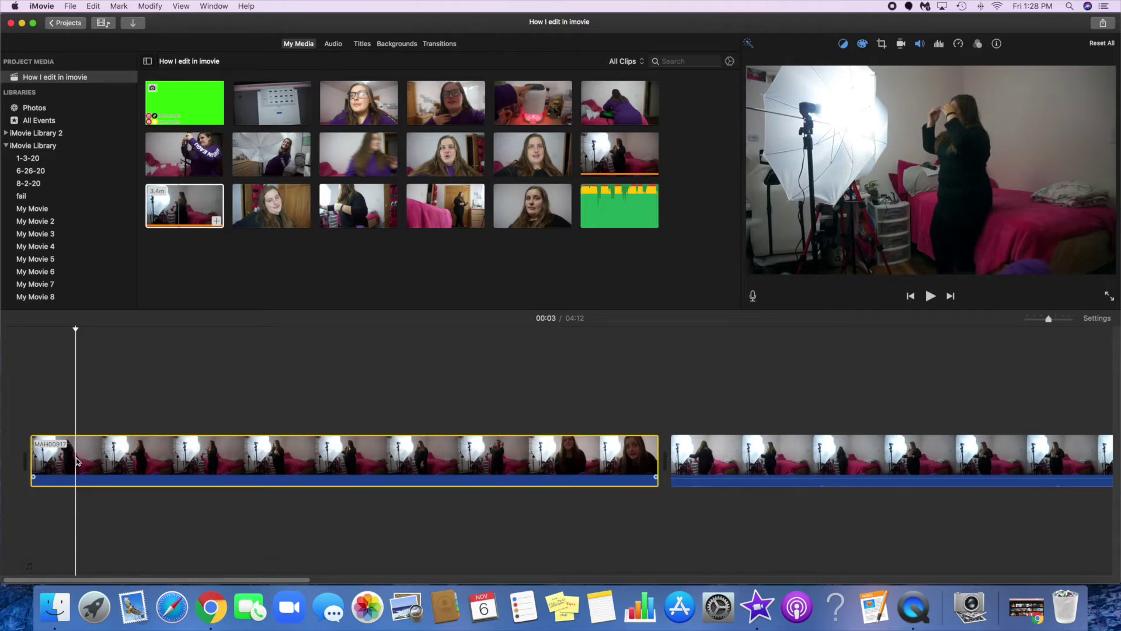
{"action": "right_click", "coordinate": [77, 461]}
{"action": "left_click", "coordinate": [91, 478]}
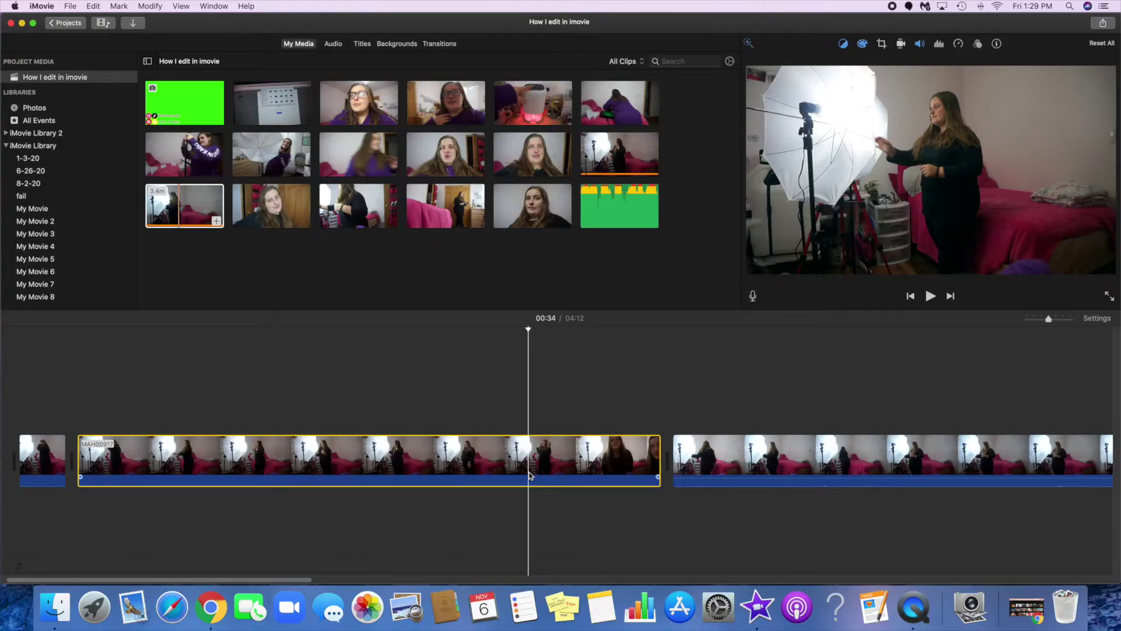
{"action": "right_click", "coordinate": [530, 475]}
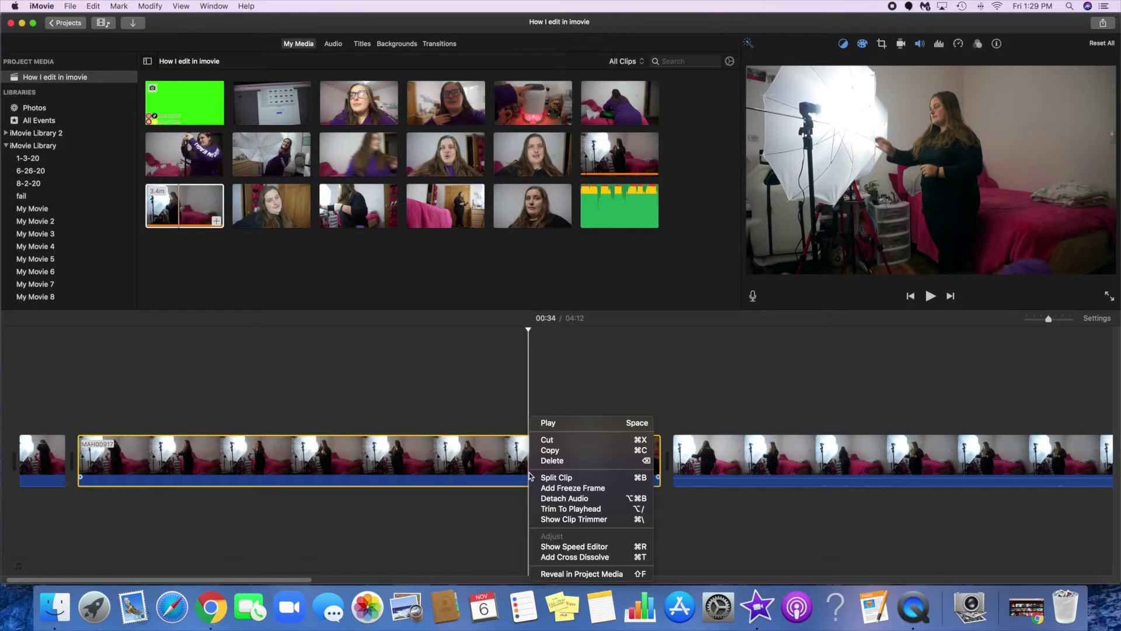
{"action": "left_click", "coordinate": [559, 477]}
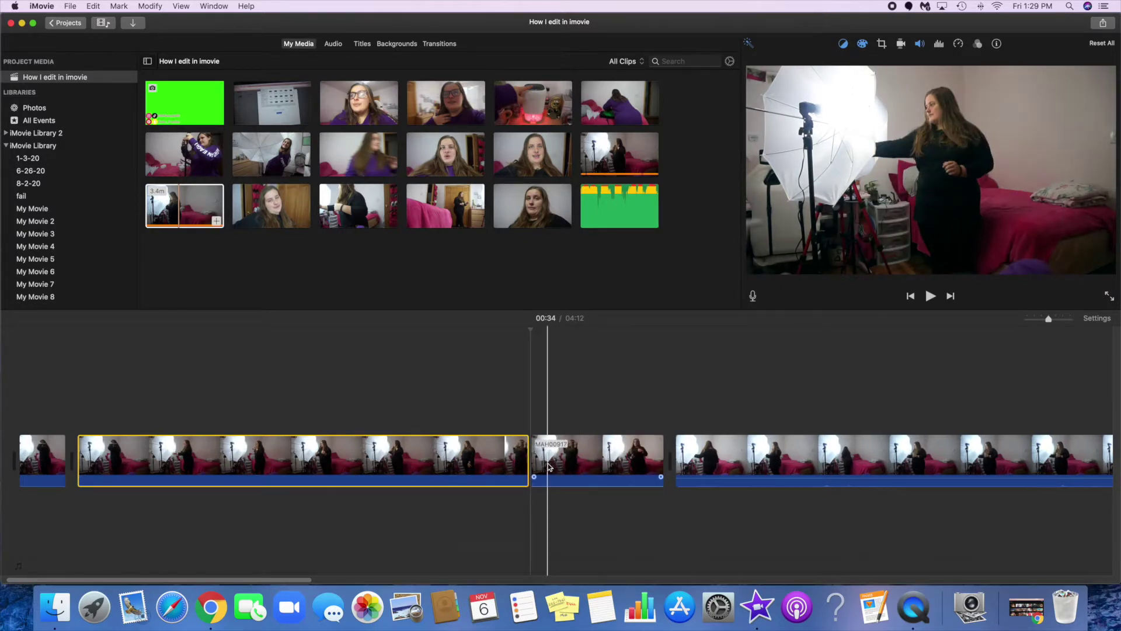
- Split the piece after 00:34 once more and delete the short section of about four seconds between the two cuts
{"action": "left_click", "coordinate": [590, 467]}
{"action": "key", "text": "cmd+b"}
{"action": "right_click", "coordinate": [590, 467]}
{"action": "left_click", "coordinate": [610, 477]}
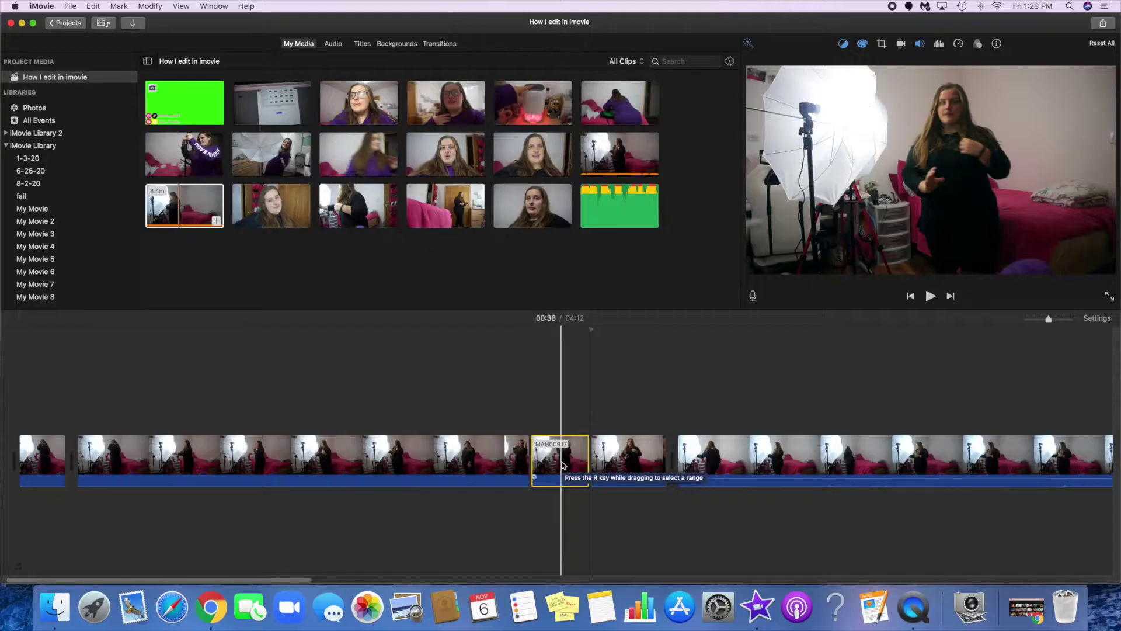
{"action": "key", "text": "Delete"}
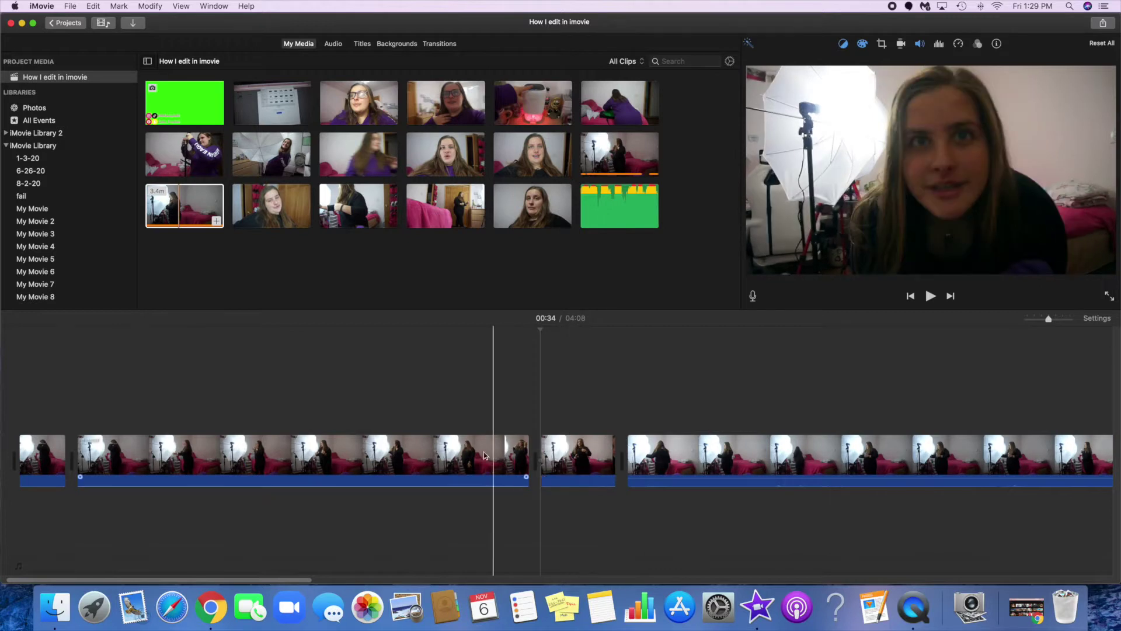
- Speed up the second timeline clip with the Fast setting and play back the result
{"action": "left_click", "coordinate": [426, 462]}
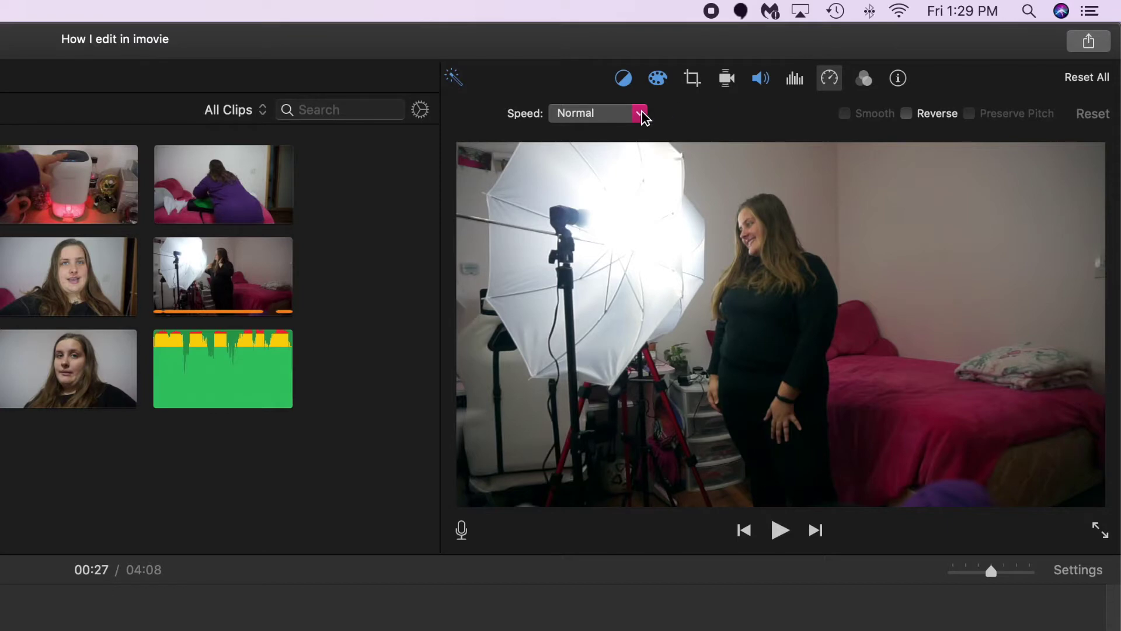
{"action": "left_click", "coordinate": [641, 113]}
{"action": "left_click", "coordinate": [618, 165]}
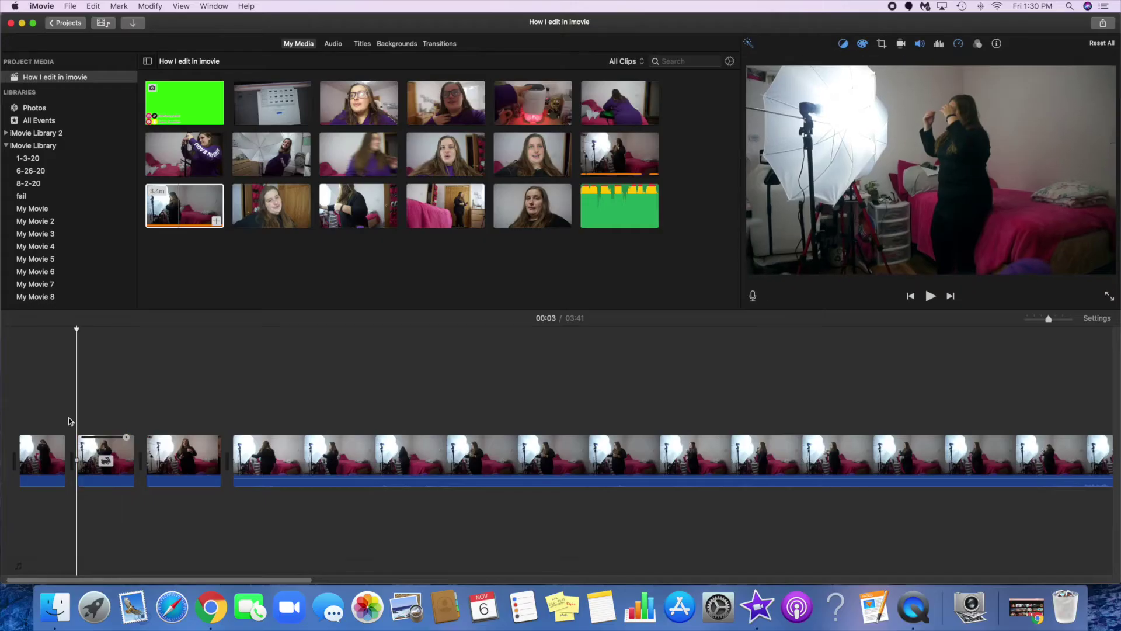
{"action": "key", "text": "space"}
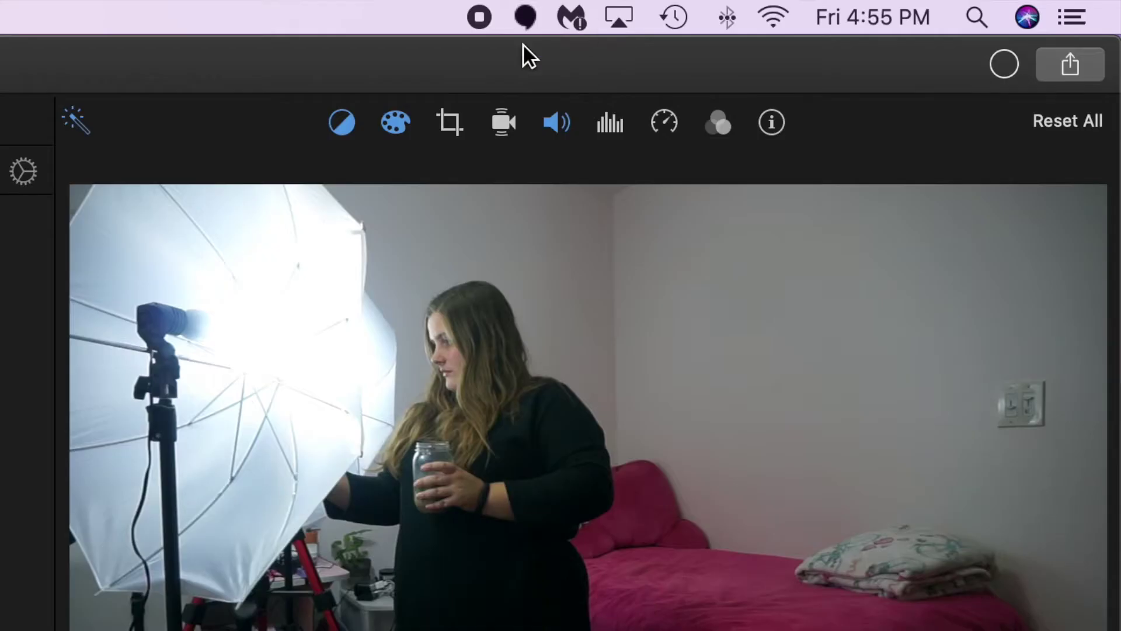
- Try adjusting the clip's tonal levels, saturation and colour temperature with the colour correction controls
{"action": "left_click", "coordinate": [358, 123]}
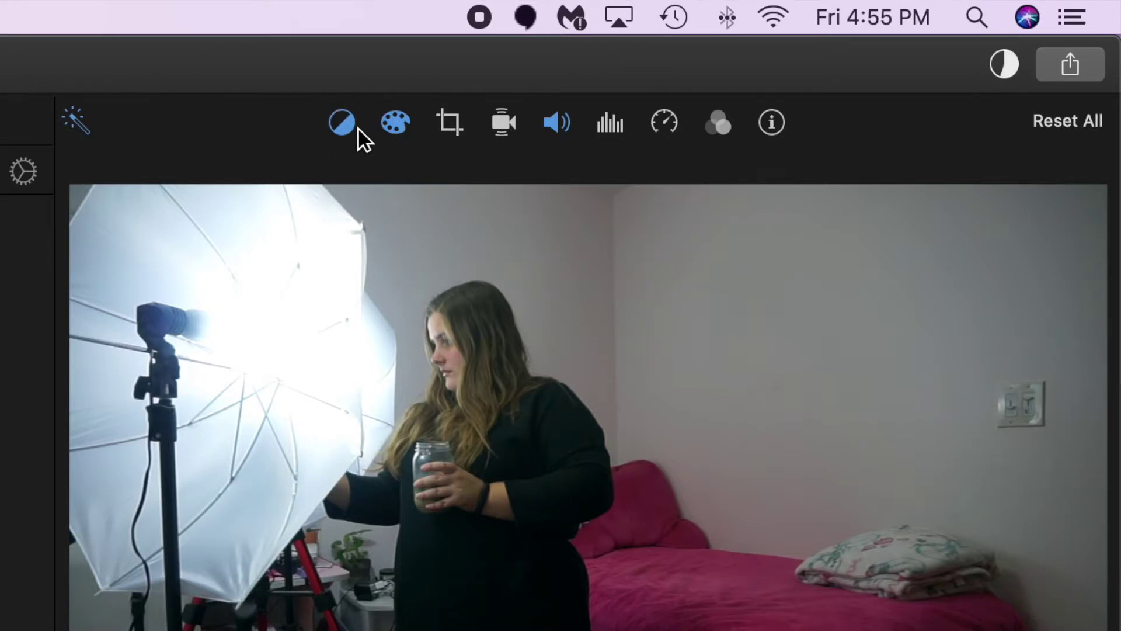
{"action": "left_click", "coordinate": [350, 132]}
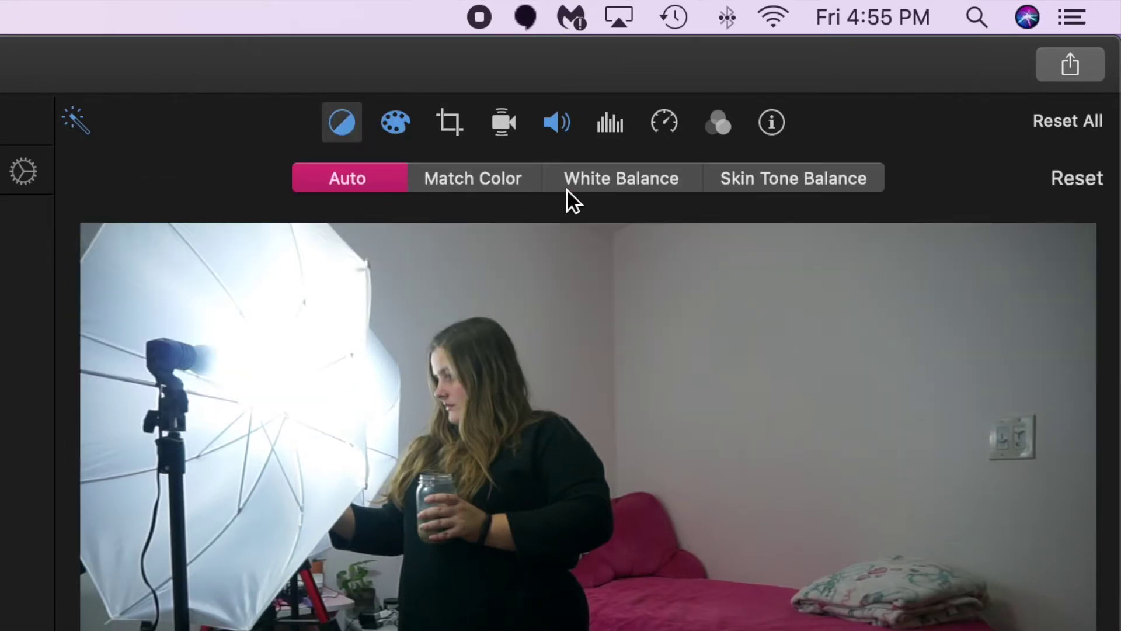
{"action": "left_click", "coordinate": [385, 122]}
{"action": "left_click_drag", "start_coordinate": [512, 180], "coordinate": [536, 171]}
{"action": "left_click_drag", "start_coordinate": [691, 177], "coordinate": [720, 170]}
{"action": "left_click_drag", "start_coordinate": [971, 186], "coordinate": [966, 183]}
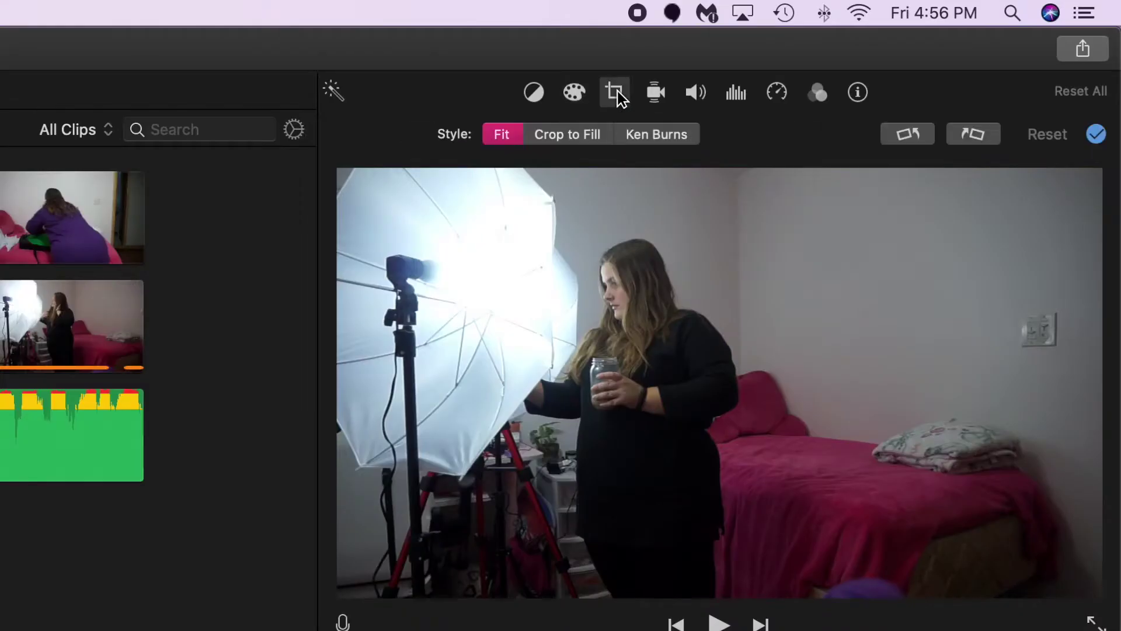
- Crop the clip with Crop to Fill, framing tightly around the woman and the umbrella light, and apply the crop
{"action": "left_click", "coordinate": [592, 134]}
{"action": "left_click_drag", "start_coordinate": [342, 174], "coordinate": [506, 263]}
{"action": "left_click_drag", "start_coordinate": [1081, 530], "coordinate": [878, 411]}
{"action": "left_click_drag", "start_coordinate": [934, 499], "coordinate": [956, 516]}
{"action": "left_click", "coordinate": [1095, 135]}
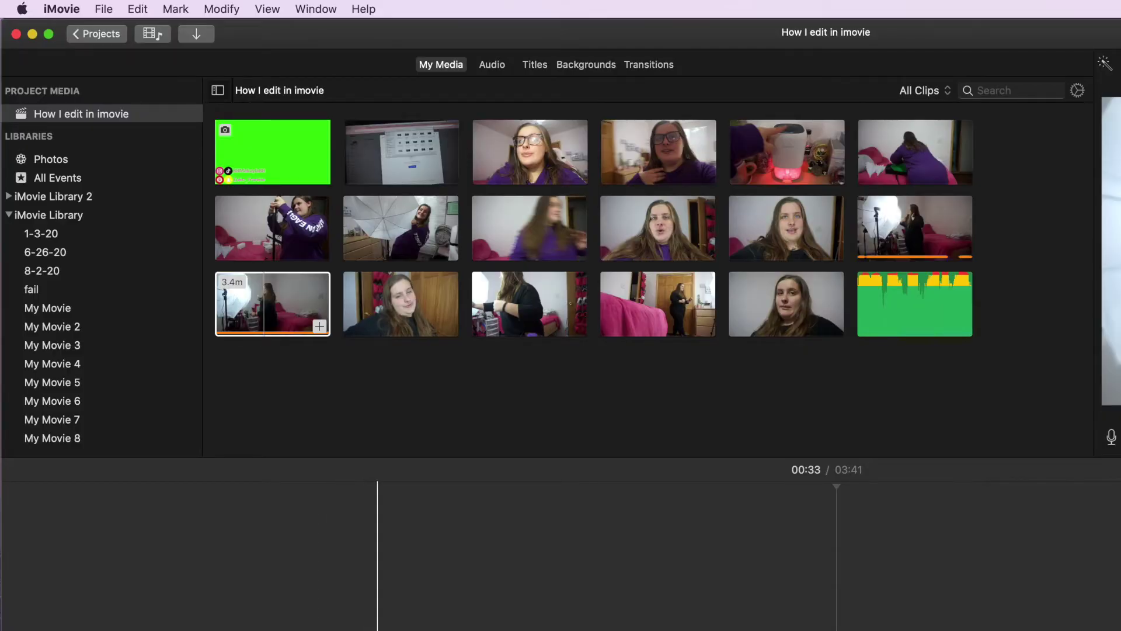
- Insert the Red background before the last long clip and lighten its colour with the colour correction levels
{"action": "left_click", "coordinate": [598, 69]}
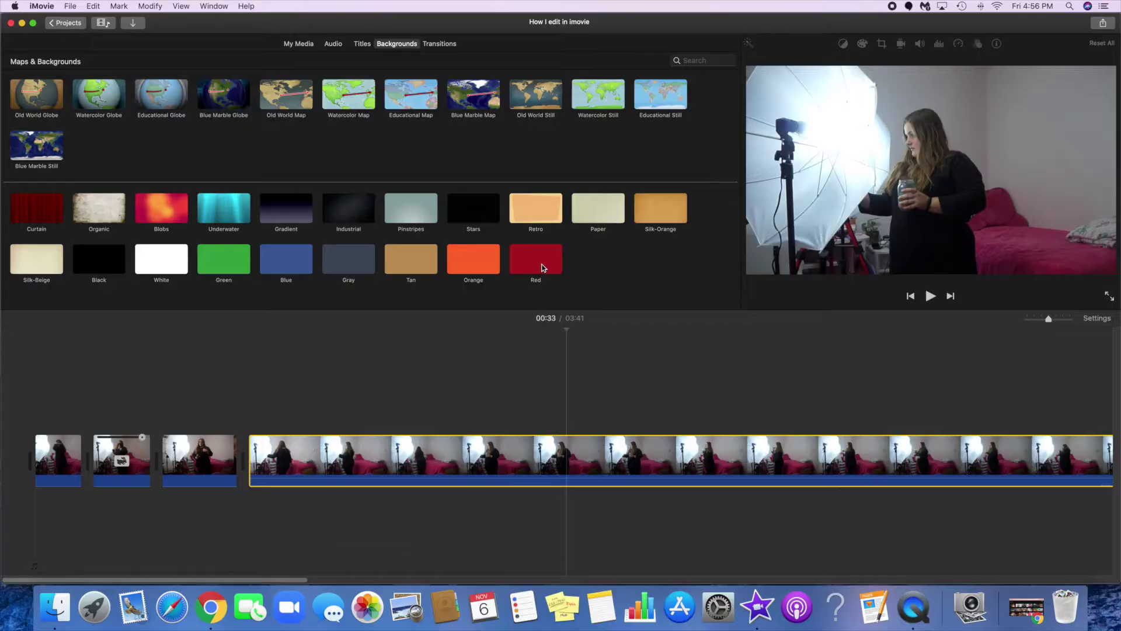
{"action": "left_click_drag", "start_coordinate": [543, 268], "coordinate": [245, 459]}
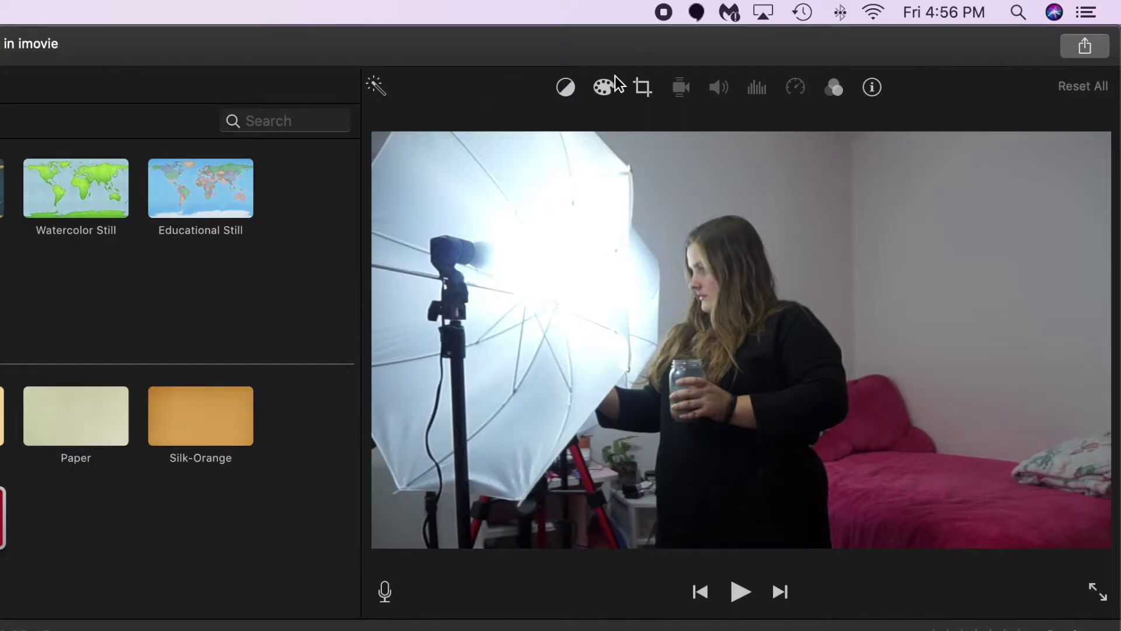
{"action": "left_click", "coordinate": [861, 43]}
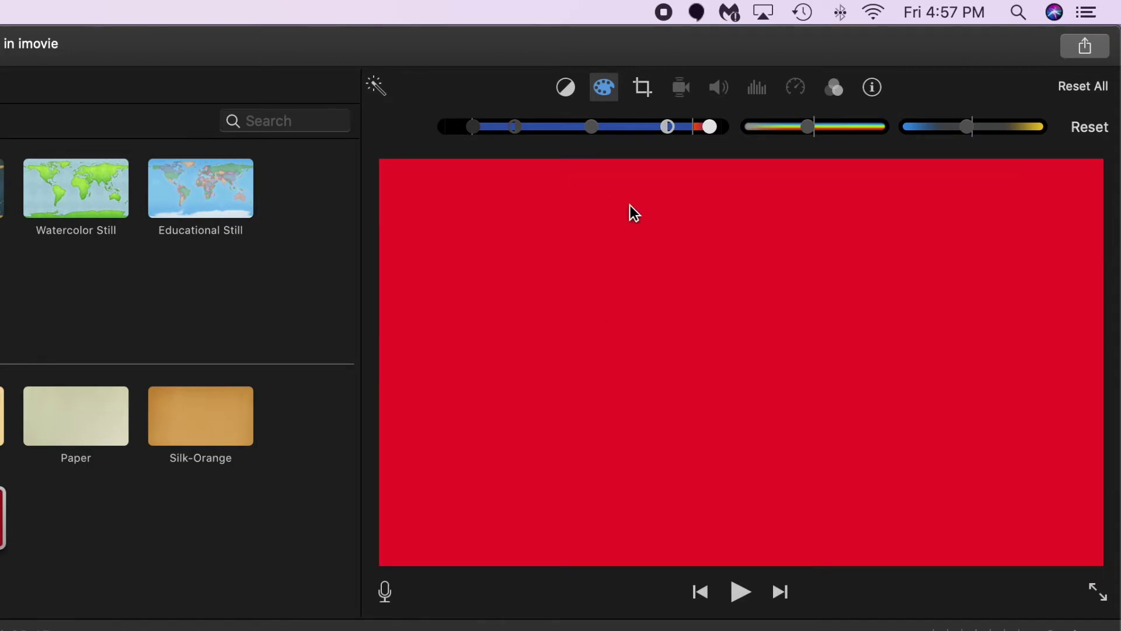
{"action": "left_click_drag", "start_coordinate": [592, 124], "coordinate": [614, 125]}
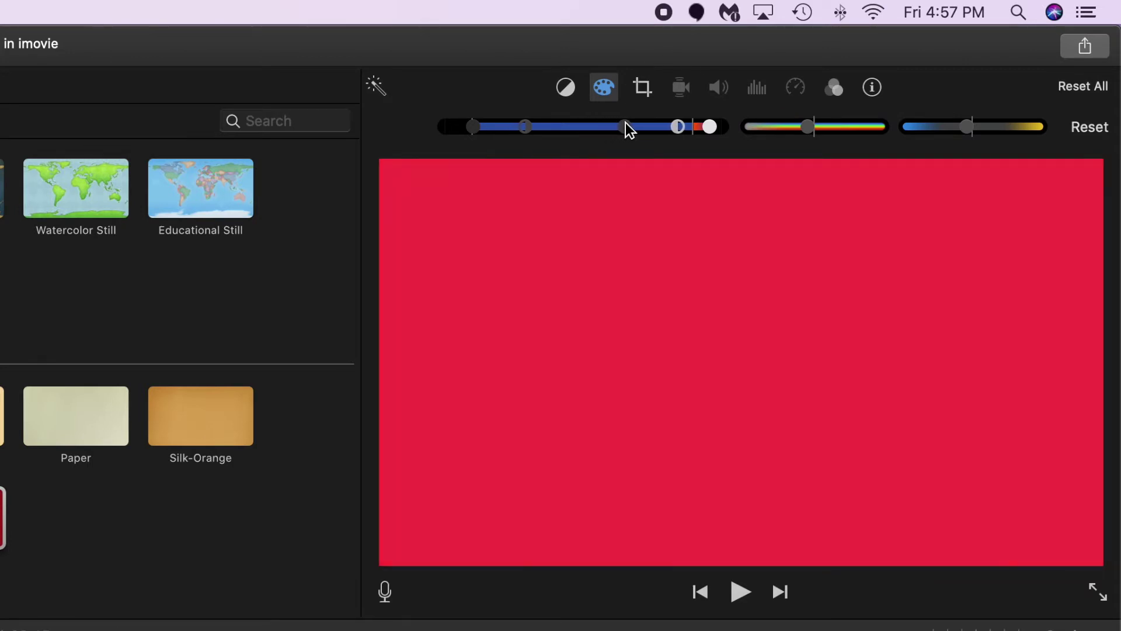
{"action": "left_click_drag", "start_coordinate": [556, 126], "coordinate": [585, 126]}
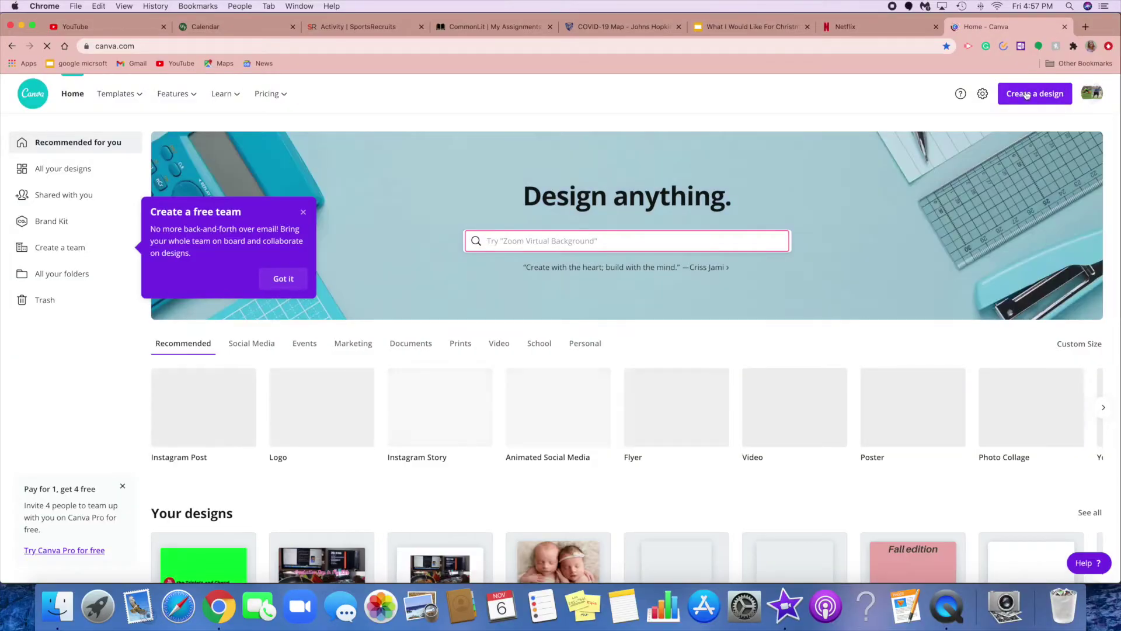
- Create a new blank YouTube Thumbnail design in Canva by searching the design types for "you"
{"action": "left_click", "coordinate": [1034, 94]}
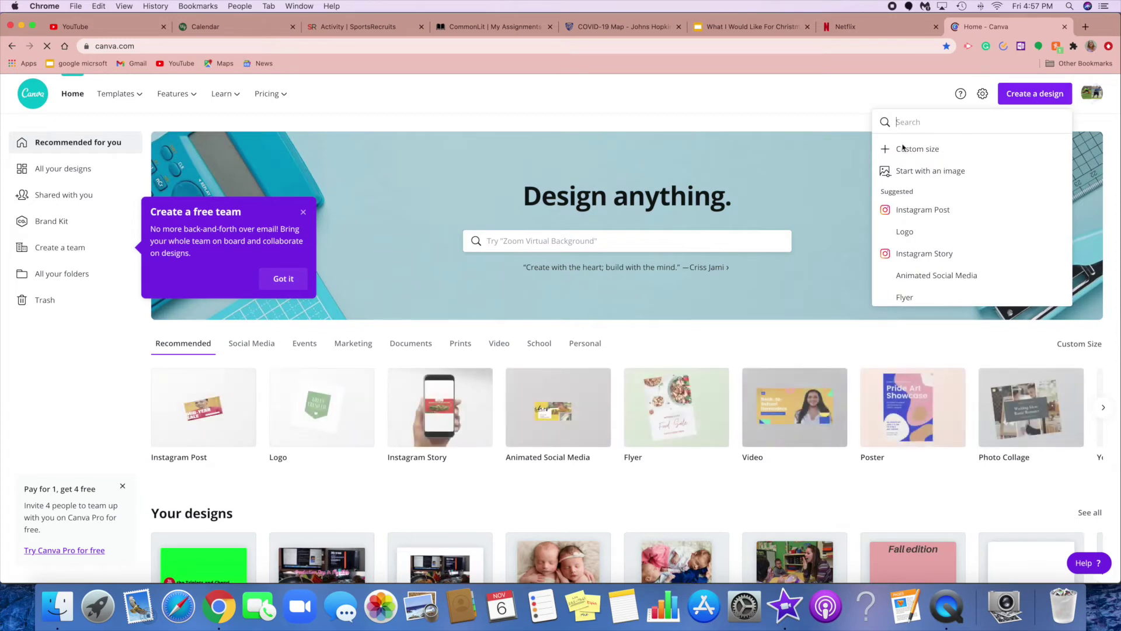
{"action": "type", "text": "you"}
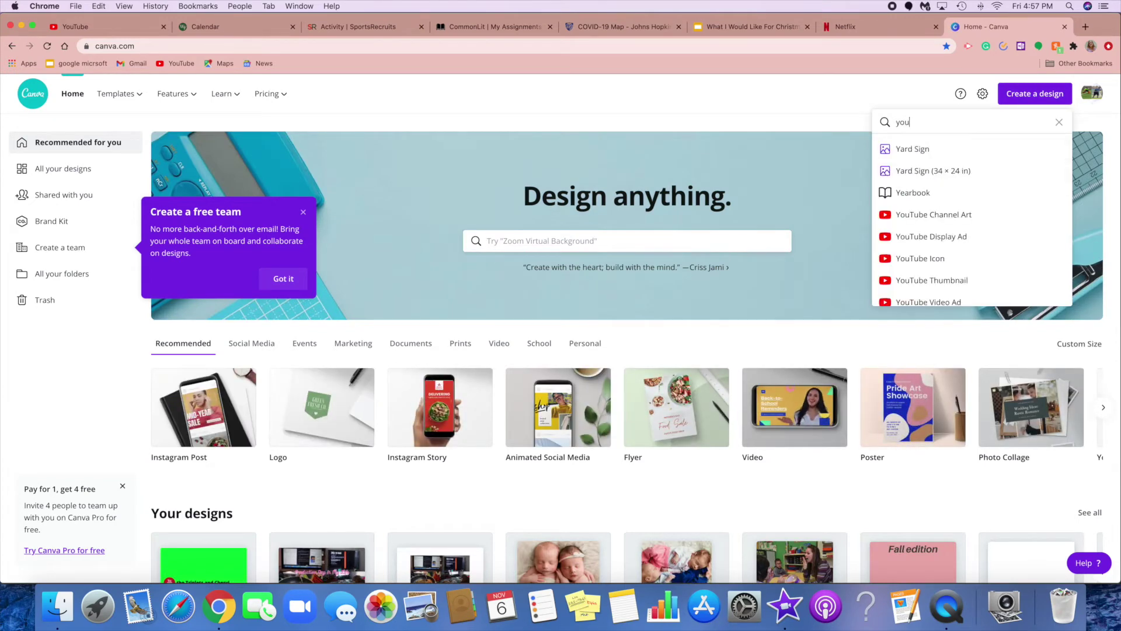
{"action": "left_click", "coordinate": [975, 210]}
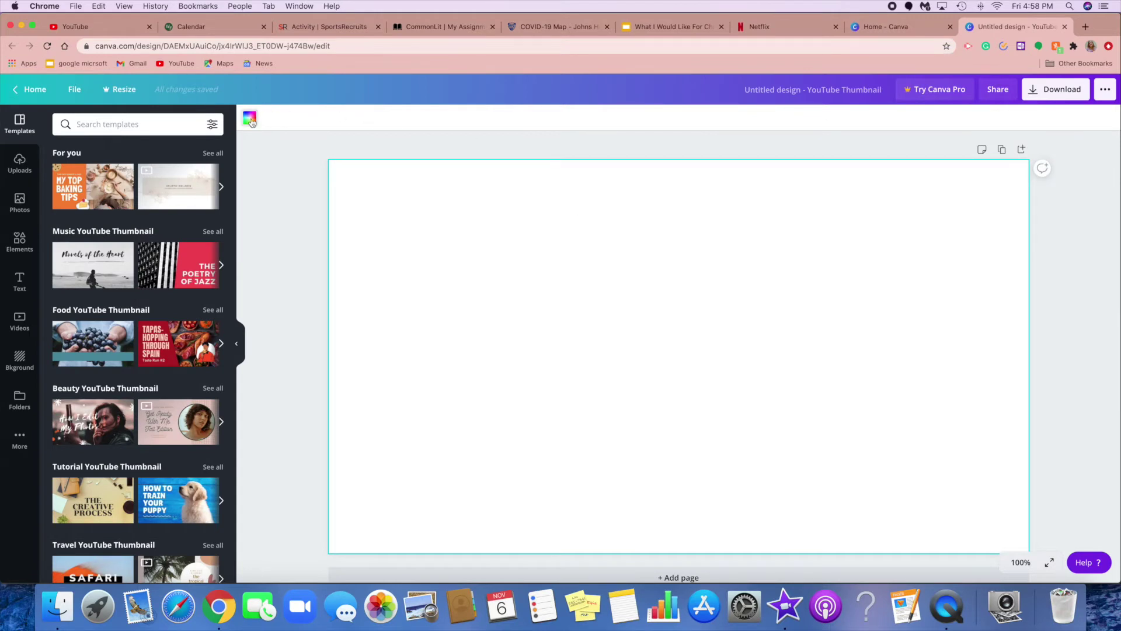
- Fill the blank thumbnail's background with a custom bright green colour
{"action": "left_click", "coordinate": [250, 119]}
{"action": "left_click", "coordinate": [73, 186]}
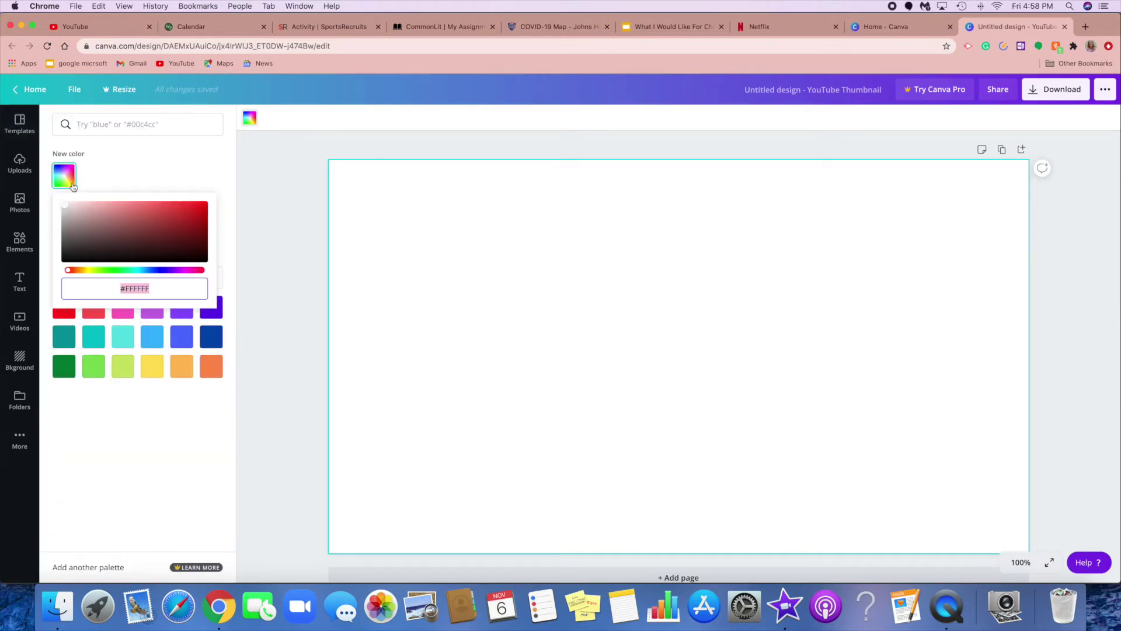
{"action": "left_click_drag", "start_coordinate": [68, 269], "coordinate": [108, 270]}
{"action": "left_click_drag", "start_coordinate": [64, 205], "coordinate": [196, 201]}
- Search the elements for "social media" and place the round YouTube icon, reduced in size, at the lower left of the green canvas
{"action": "left_click", "coordinate": [20, 247]}
{"action": "left_click", "coordinate": [131, 128]}
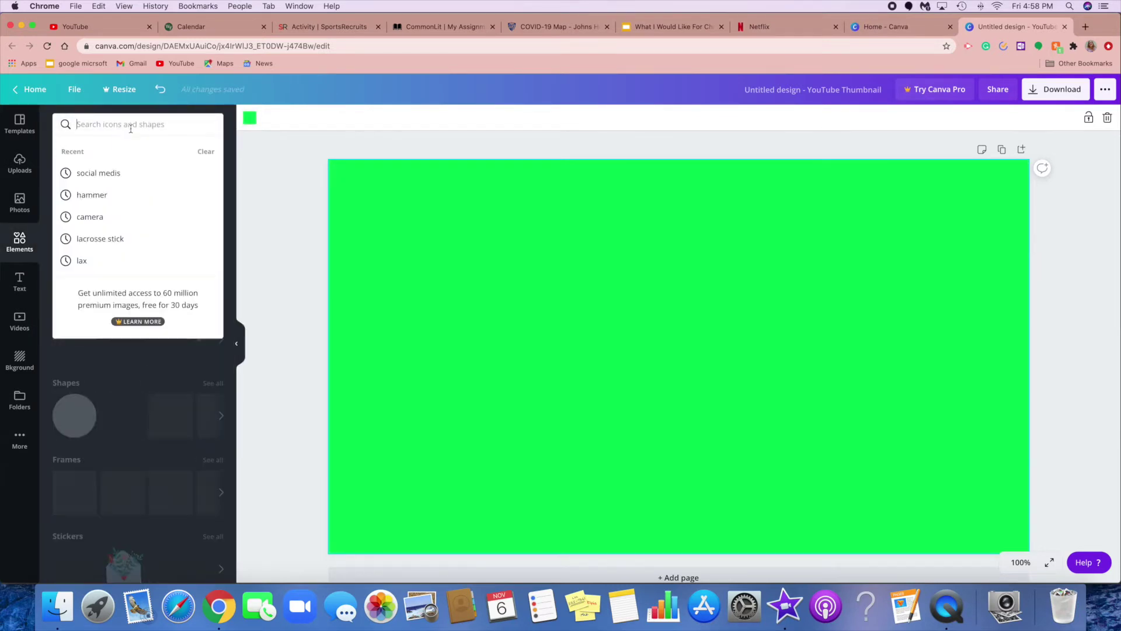
{"action": "type", "text": "social media"}
{"action": "key", "text": "Return"}
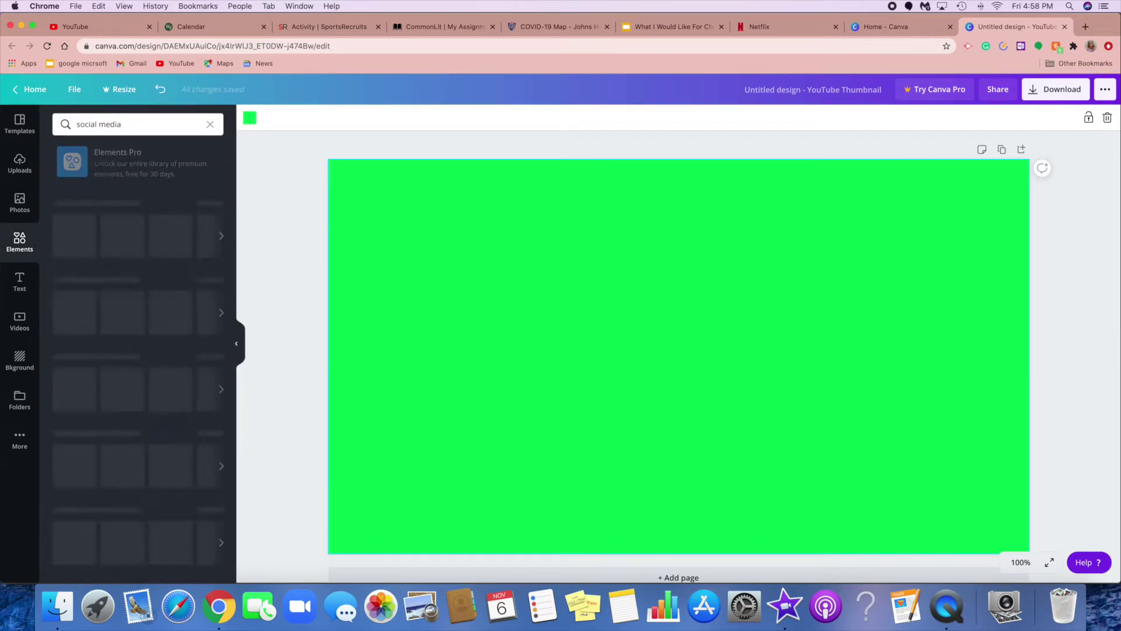
{"action": "left_click", "coordinate": [196, 276]}
{"action": "left_click_drag", "start_coordinate": [644, 326], "coordinate": [435, 381]}
{"action": "left_click_drag", "start_coordinate": [380, 334], "coordinate": [395, 348]}
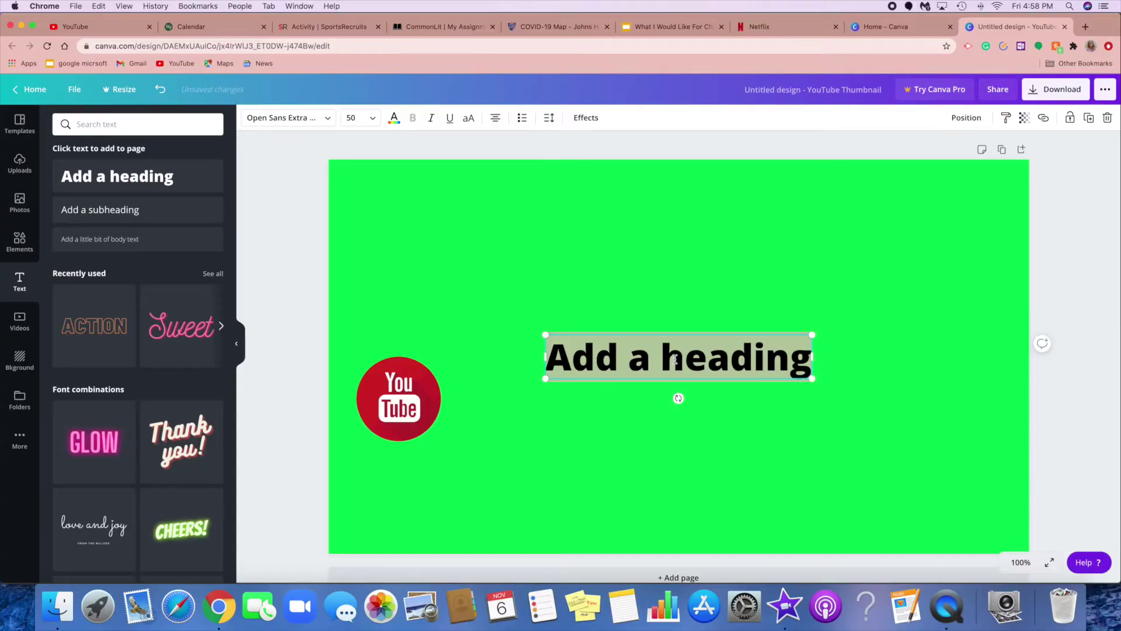
- Add a heading with the channel name and place it directly to the right of the YouTube icon
{"action": "type", "text": "The T"}
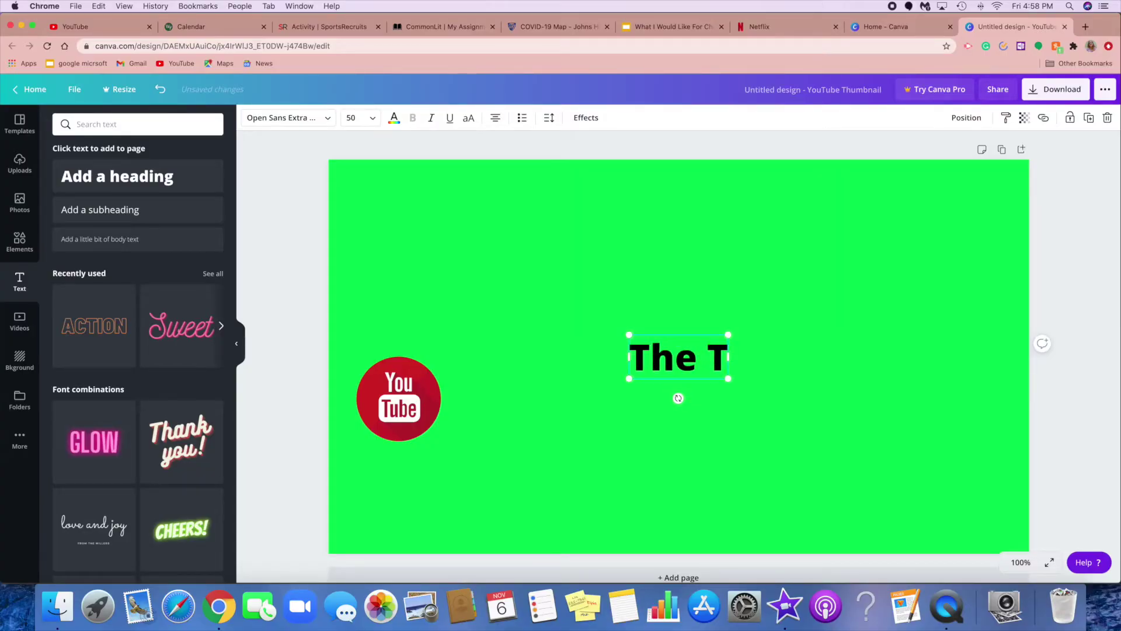
{"action": "type", "text": "riplets and Cheryl"}
{"action": "left_click_drag", "start_coordinate": [685, 342], "coordinate": [667, 378]}
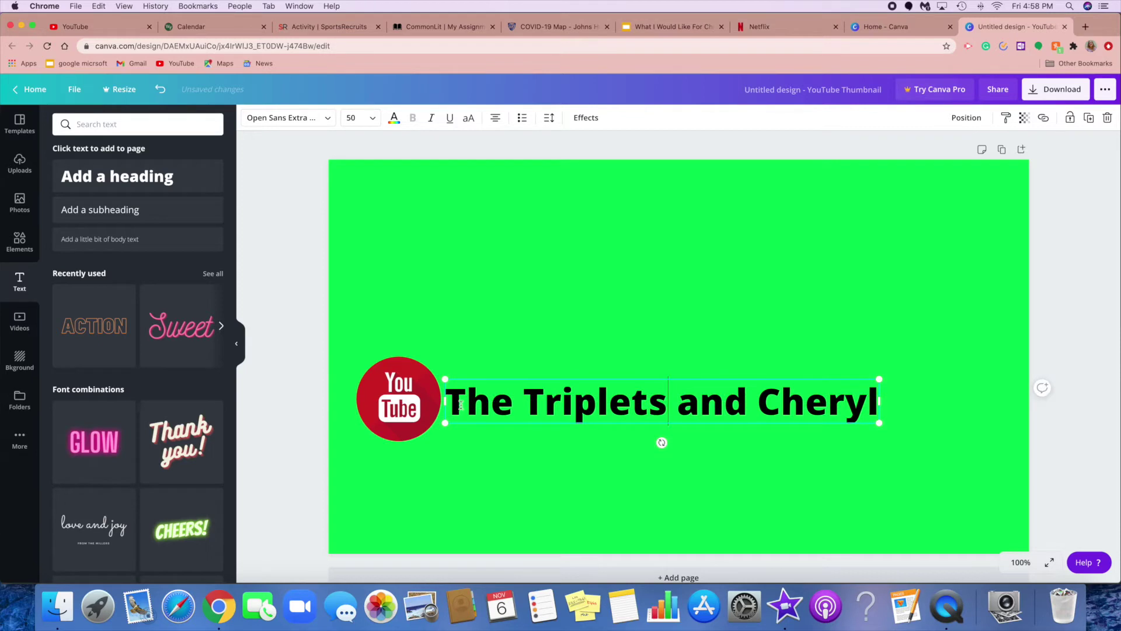
- Format the channel name heading in pink with the Cooper Hewitt font and start downloading the design
{"action": "left_click", "coordinate": [394, 118]}
{"action": "left_click", "coordinate": [119, 302]}
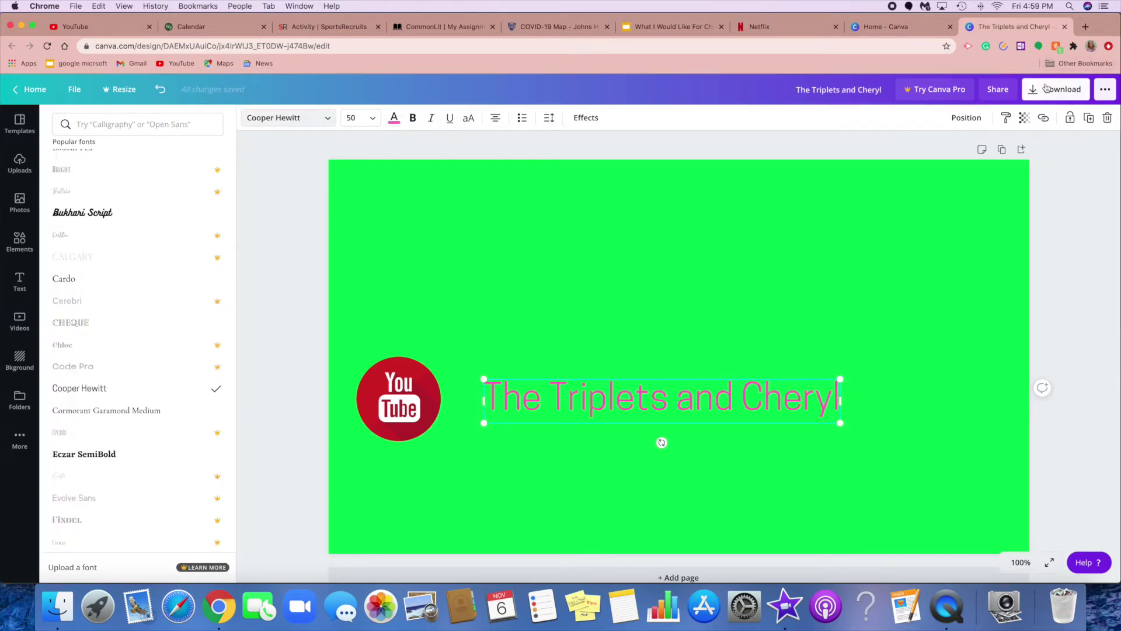
{"action": "left_click", "coordinate": [1045, 88]}
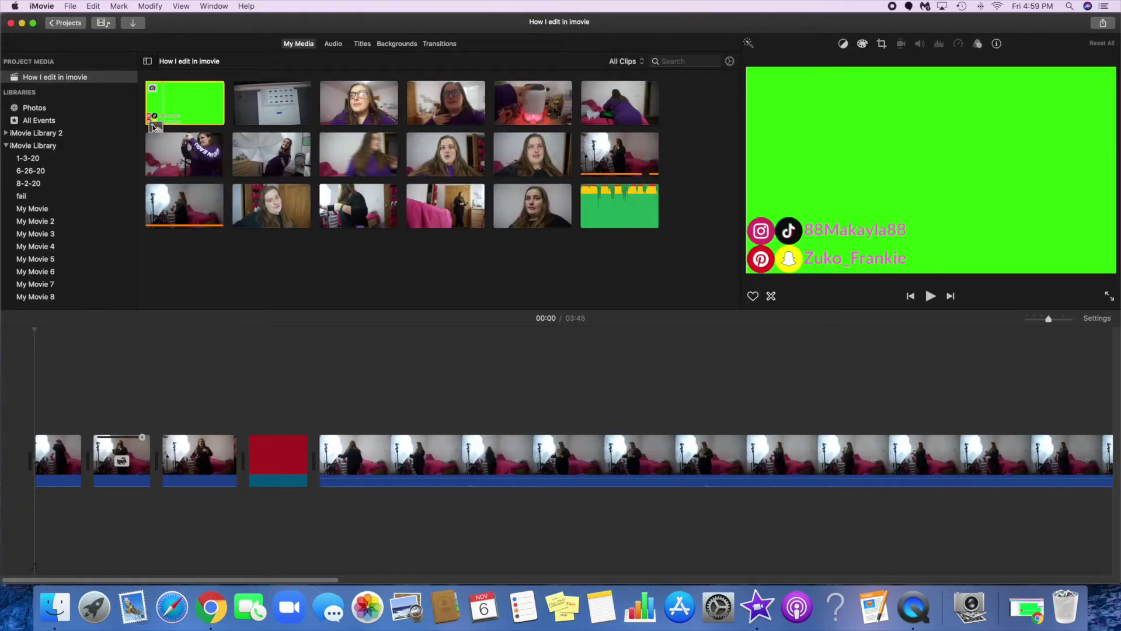
- In iMovie, overlay the green social media graphic above the first clip, key it with Green/Blue Screen and choose the eraser clean-up
{"action": "left_click_drag", "start_coordinate": [163, 98], "coordinate": [25, 388]}
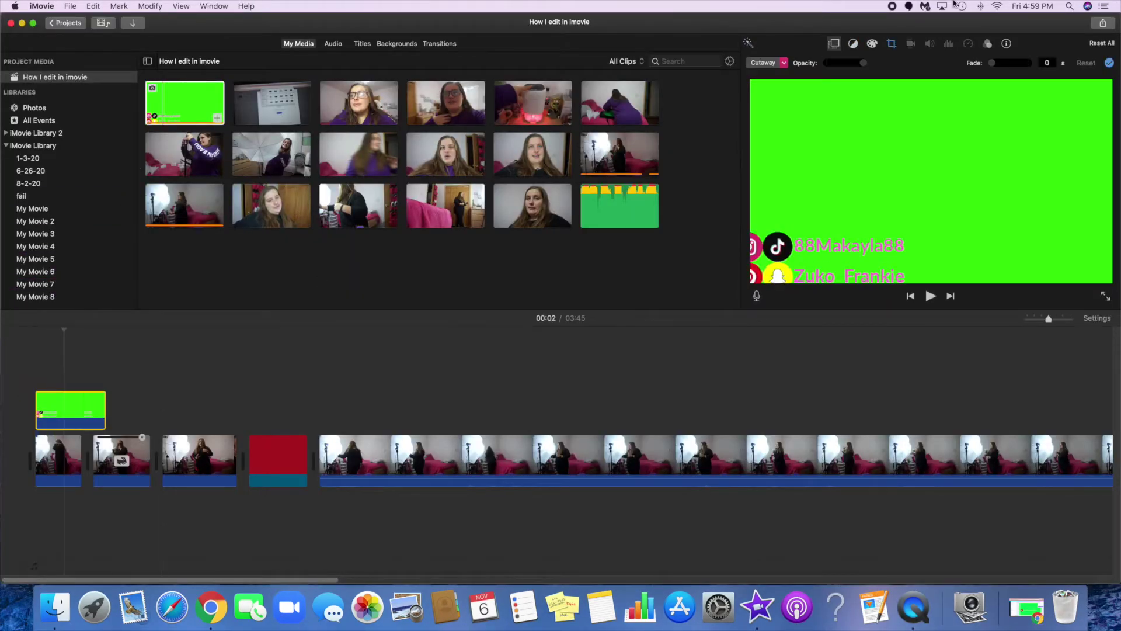
{"action": "left_click", "coordinate": [784, 63]}
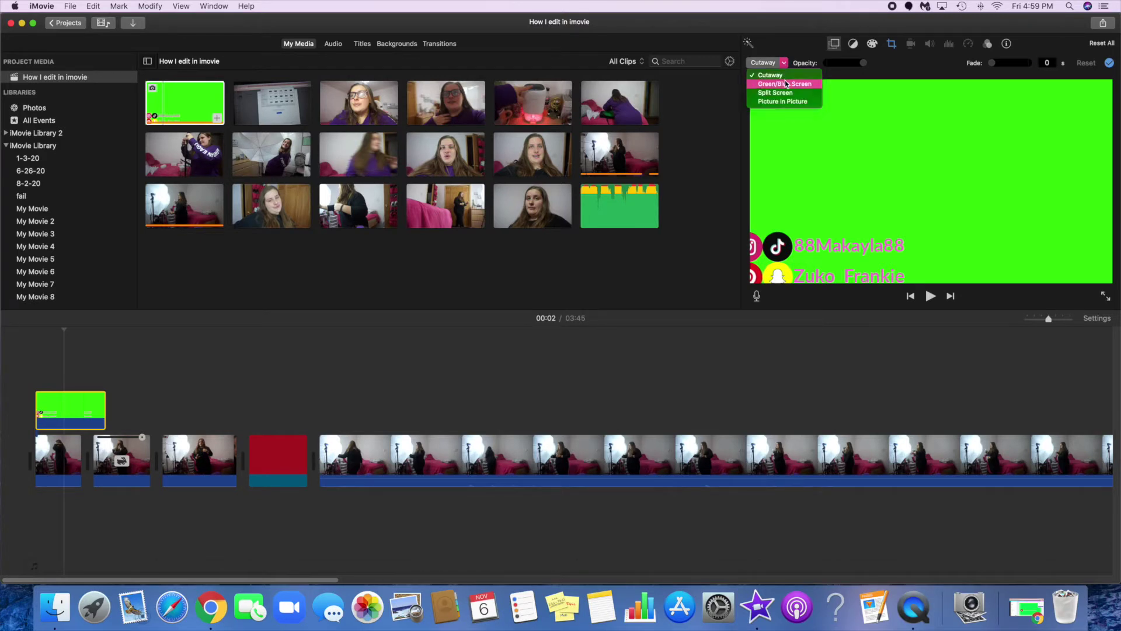
{"action": "left_click", "coordinate": [785, 83]}
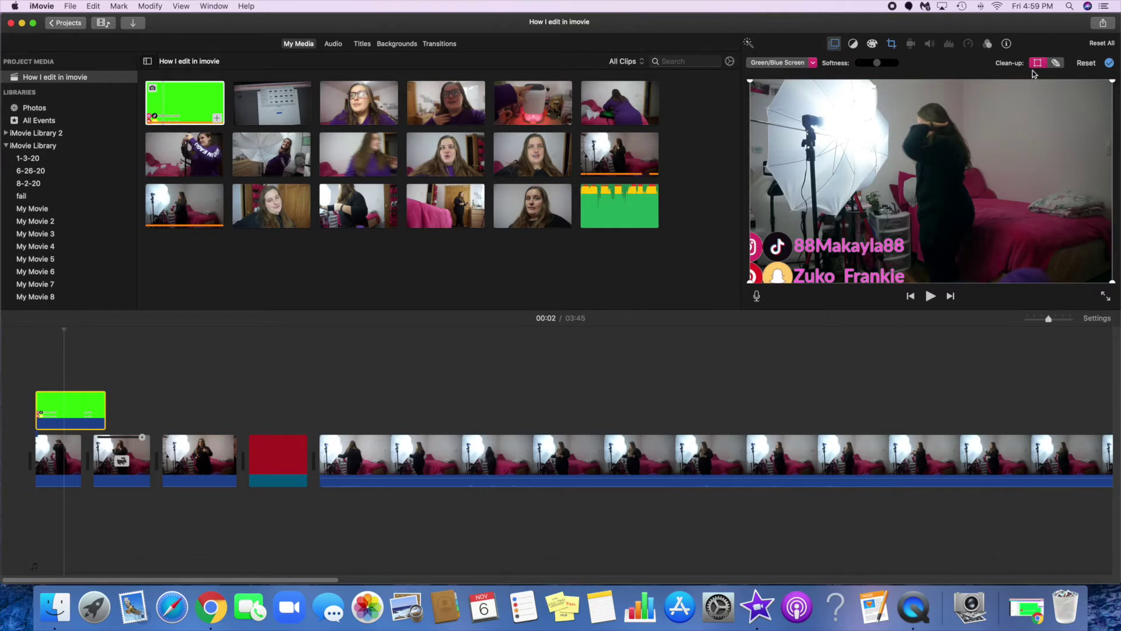
{"action": "left_click", "coordinate": [1057, 64]}
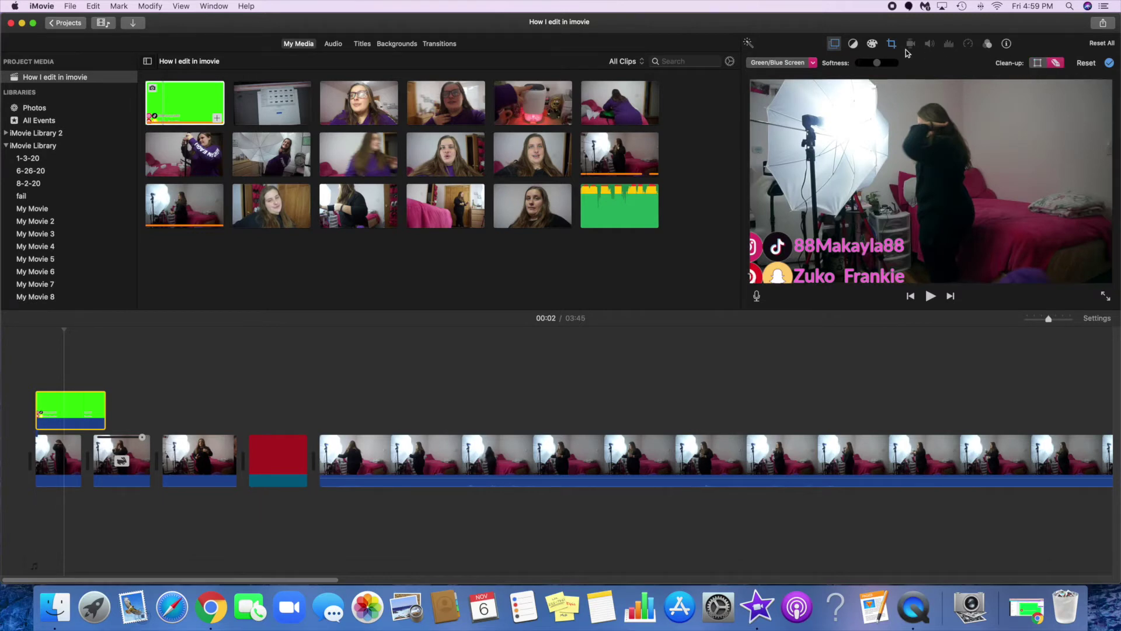
- Change the overlay graphic's crop style from Ken Burns to Fit
{"action": "left_click", "coordinate": [891, 45]}
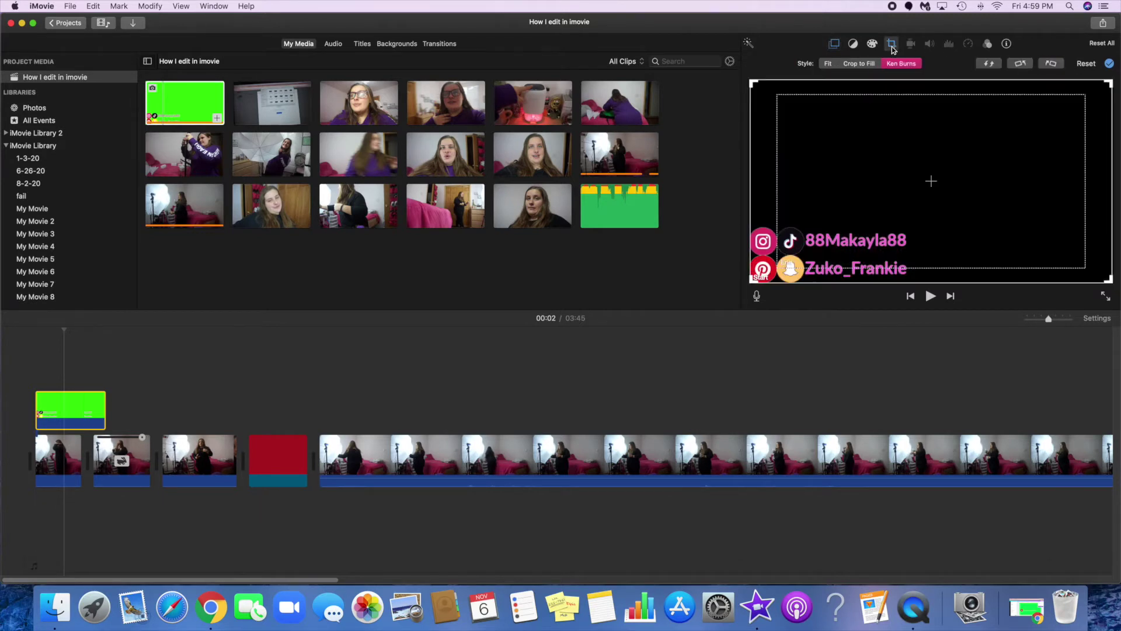
{"action": "left_click", "coordinate": [828, 65]}
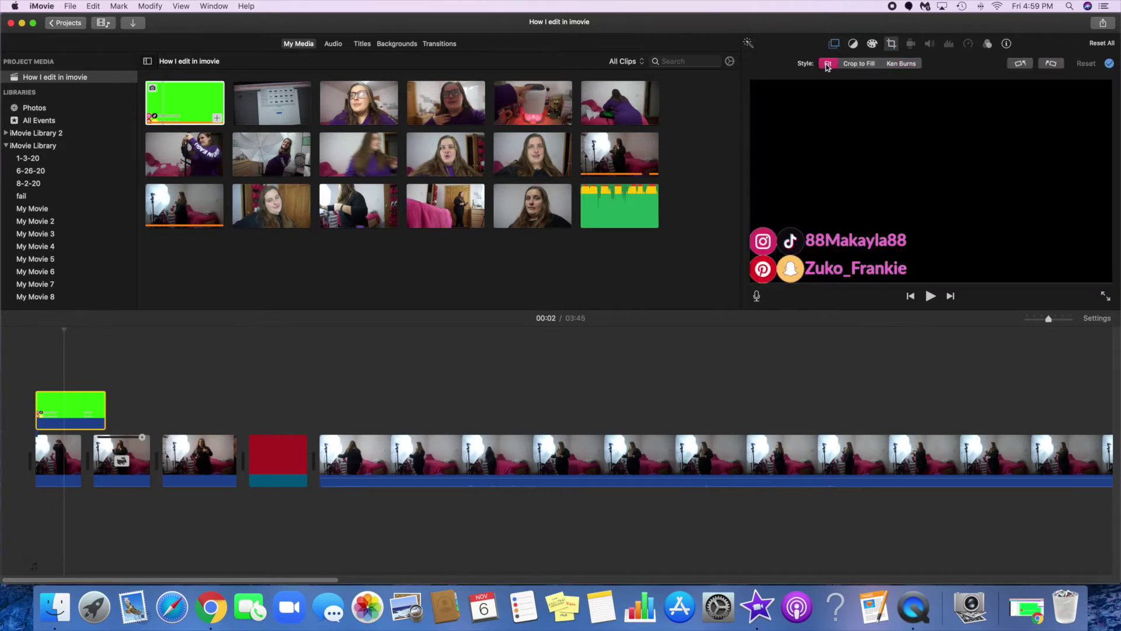
- Apply the overlay's Fit crop and lengthen the green social media graphic slightly on the timeline
{"action": "left_click", "coordinate": [1109, 64]}
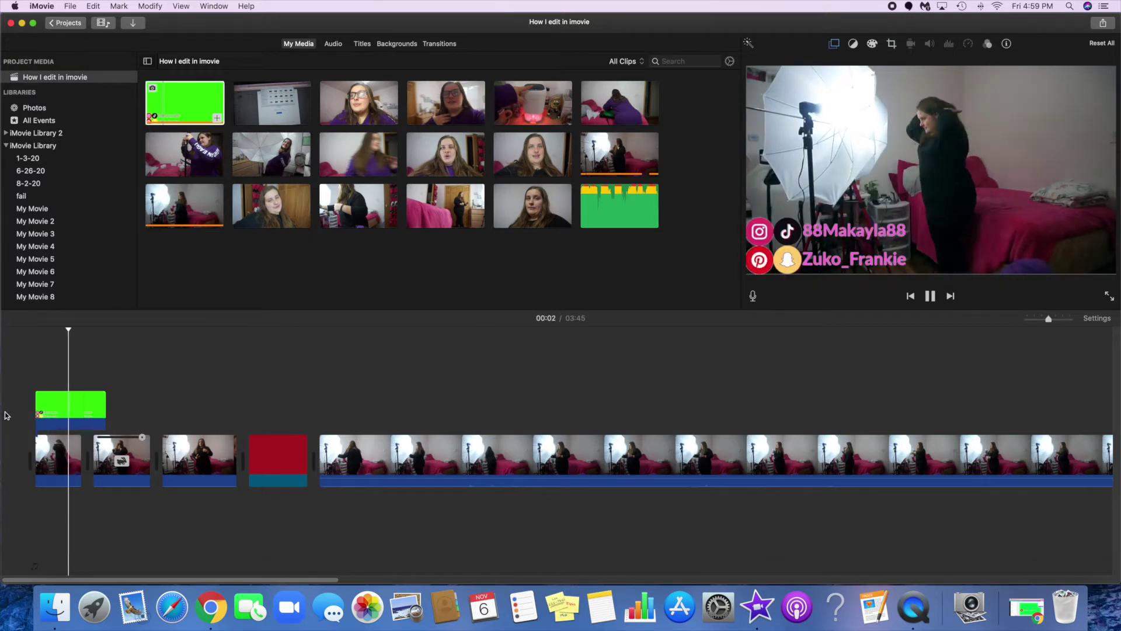
{"action": "left_click", "coordinate": [100, 413]}
{"action": "mouse_move", "coordinate": [102, 412]}
{"action": "left_mouse_down"}
{"action": "mouse_move", "coordinate": [453, 409]}
{"action": "mouse_move", "coordinate": [55, 409]}
{"action": "mouse_move", "coordinate": [413, 409]}
{"action": "mouse_move", "coordinate": [111, 411]}
{"action": "left_mouse_up"}
- Speed up the long last clip that follows the solid-colour background
{"action": "scroll", "coordinate": [583, 359], "scroll_direction": "right", "scroll_amount": 10}
{"action": "right_click", "coordinate": [612, 469]}
{"action": "left_click", "coordinate": [553, 462]}
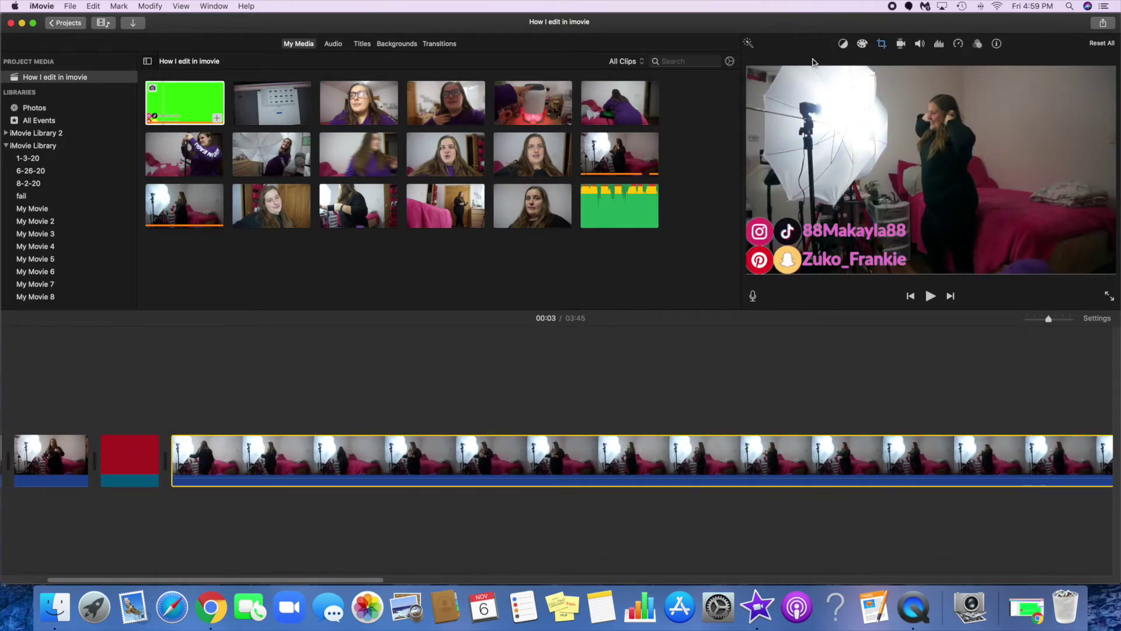
{"action": "left_click", "coordinate": [958, 44]}
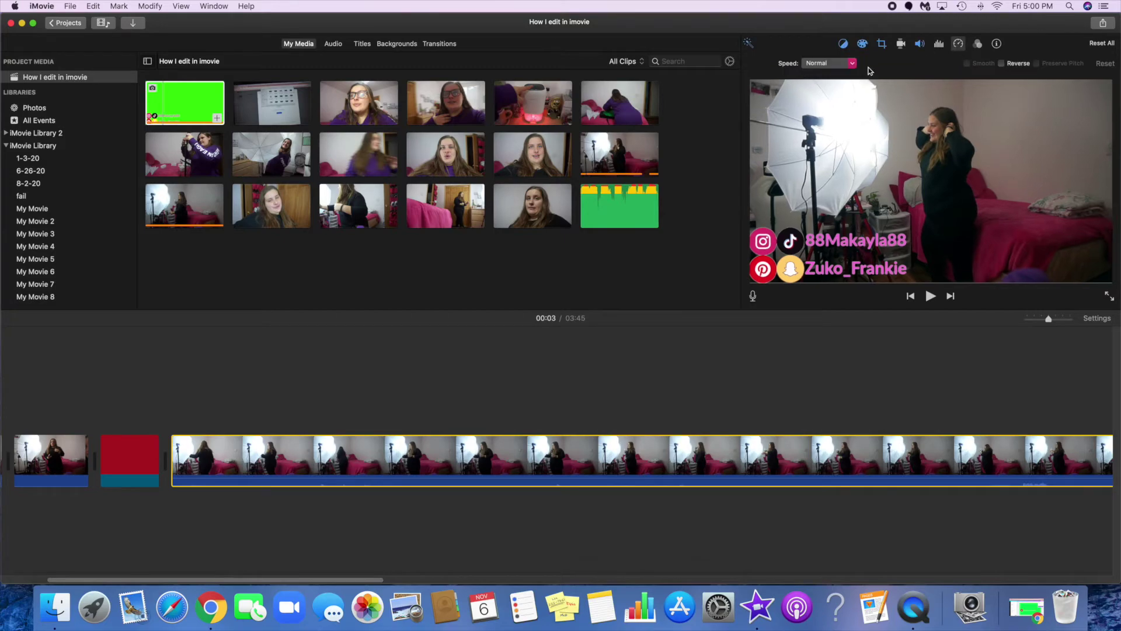
{"action": "left_click", "coordinate": [855, 65]}
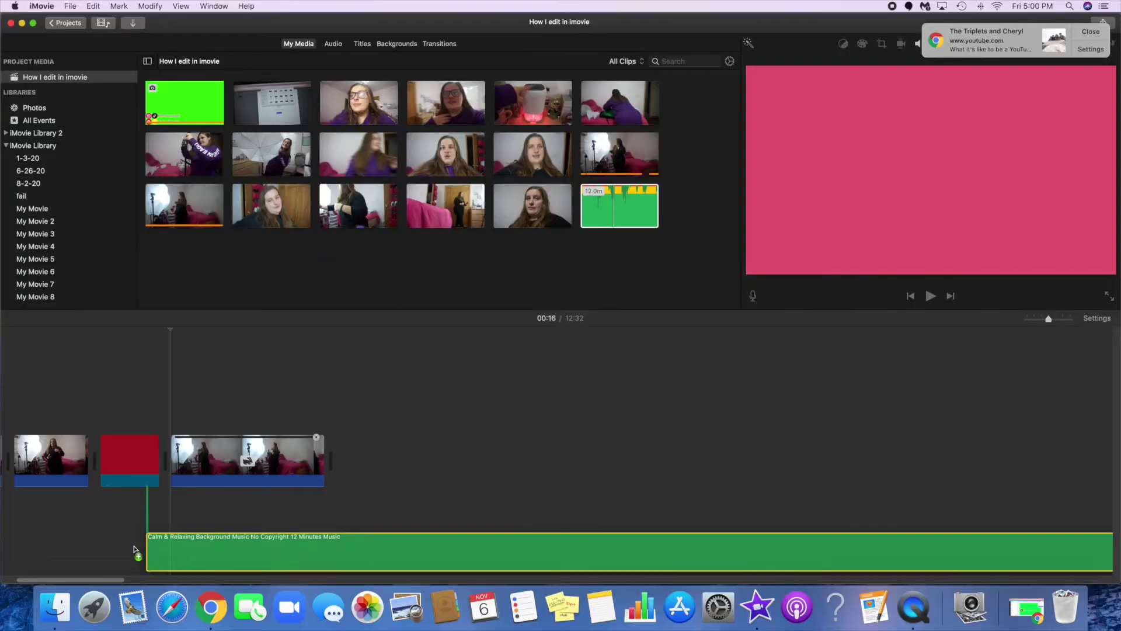
- Place the Calm & Relaxing Background Music track beneath the clips, starting at the beginning of the movie
{"action": "left_click_drag", "start_coordinate": [134, 548], "coordinate": [1, 534]}
{"action": "scroll", "coordinate": [82, 531], "scroll_direction": "left", "scroll_amount": 5}
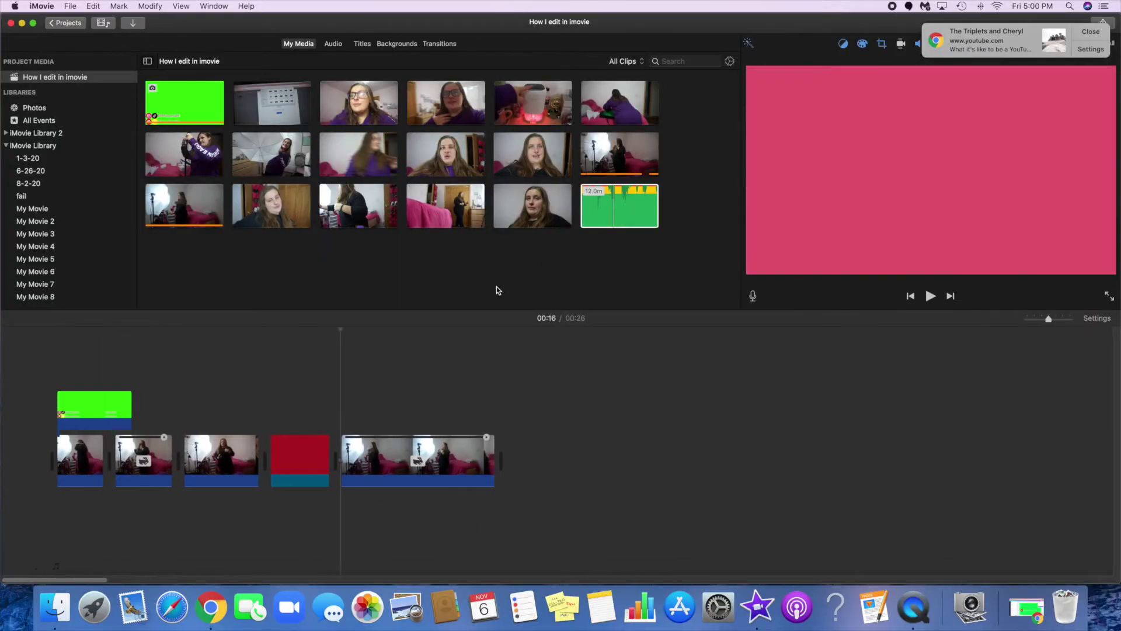
{"action": "left_click_drag", "start_coordinate": [632, 202], "coordinate": [22, 506]}
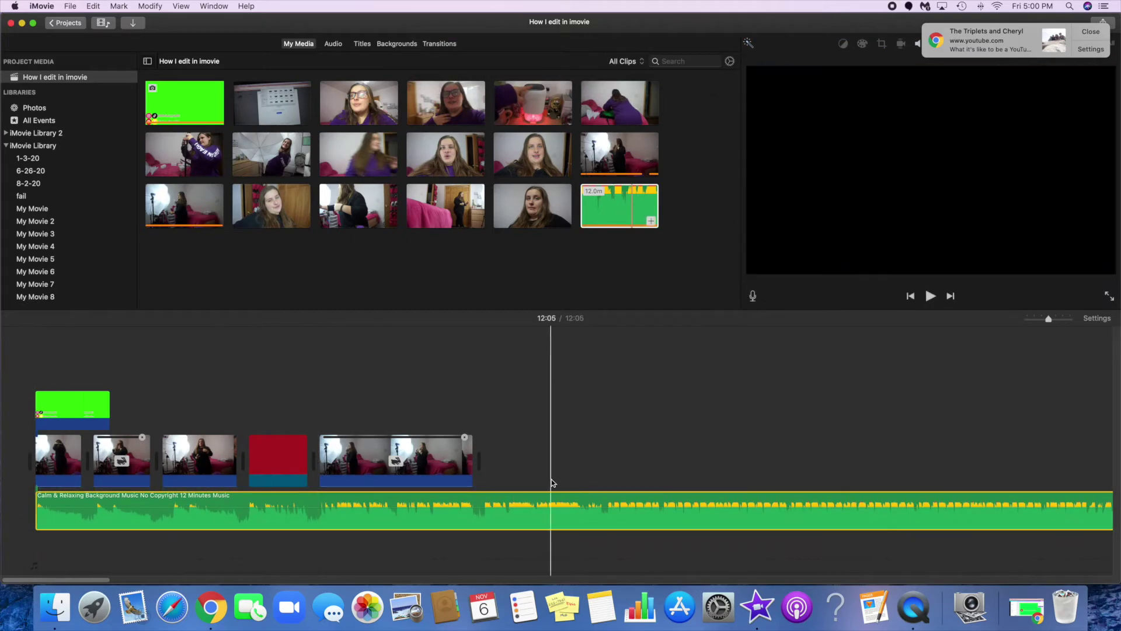
{"action": "left_click", "coordinate": [1089, 32]}
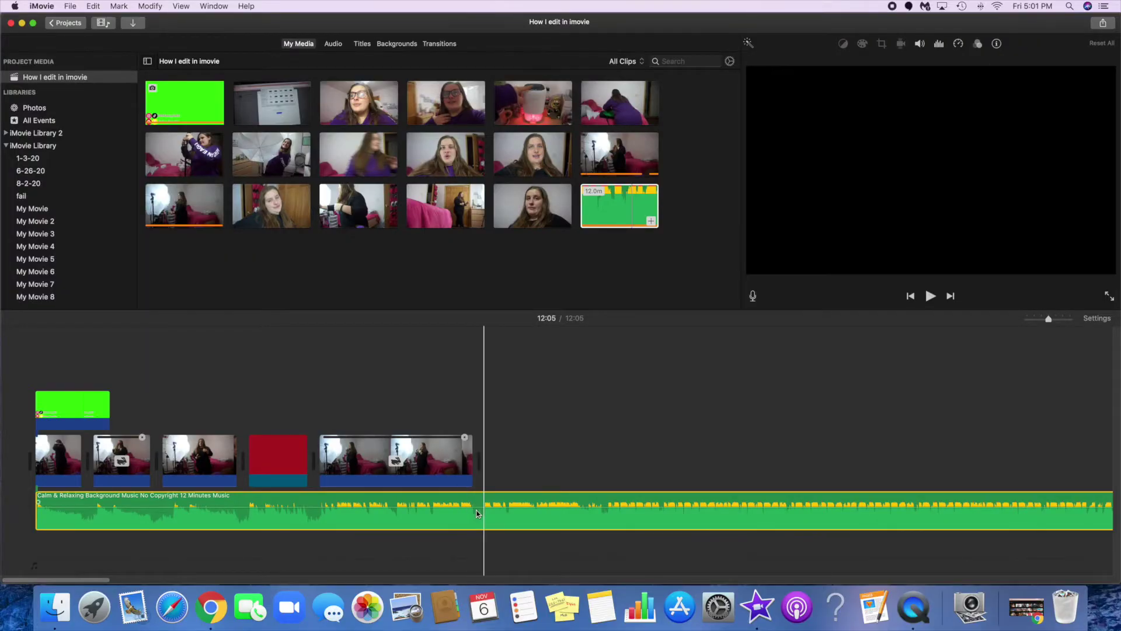
- Split the background music near the end of the last video clip and delete the part after the split
{"action": "right_click", "coordinate": [468, 504]}
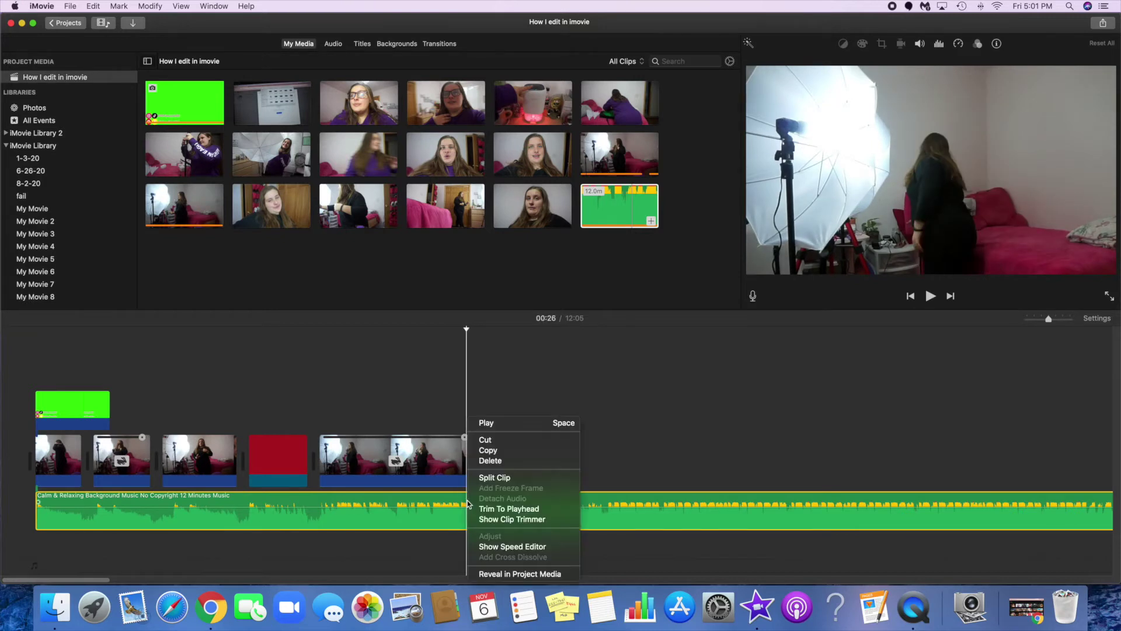
{"action": "left_click", "coordinate": [485, 478]}
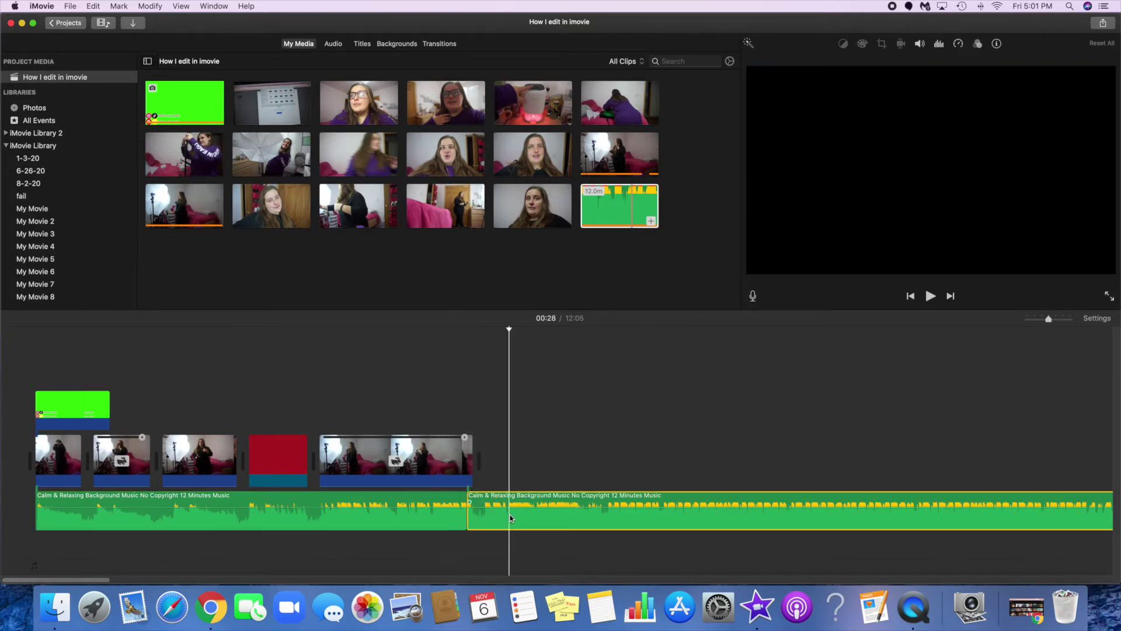
{"action": "key", "text": "Delete"}
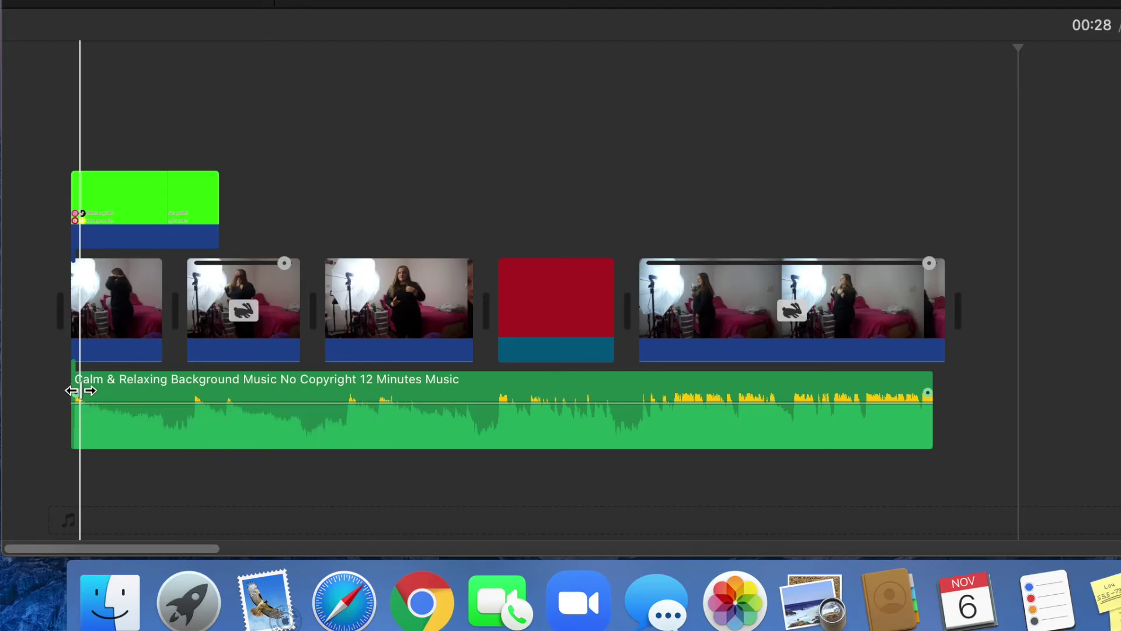
- Add a fade-in at the start and a fade-out at the end of the background music, and play back the ending
{"action": "left_click_drag", "start_coordinate": [40, 501], "coordinate": [59, 502]}
{"action": "left_click_drag", "start_coordinate": [118, 391], "coordinate": [145, 393]}
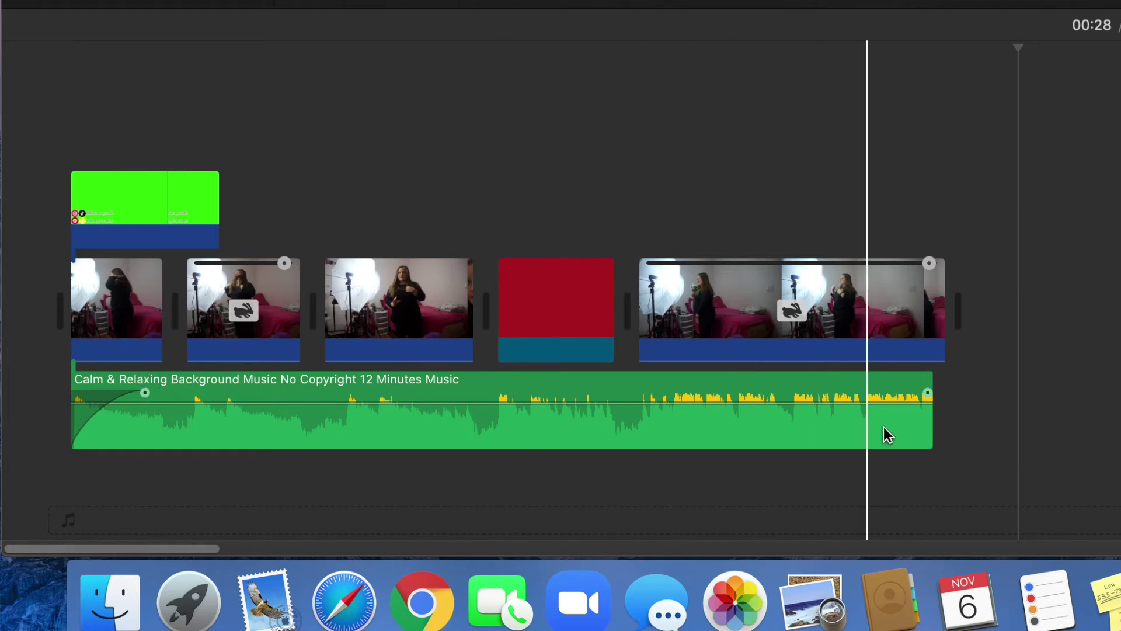
{"action": "left_click_drag", "start_coordinate": [933, 388], "coordinate": [846, 390]}
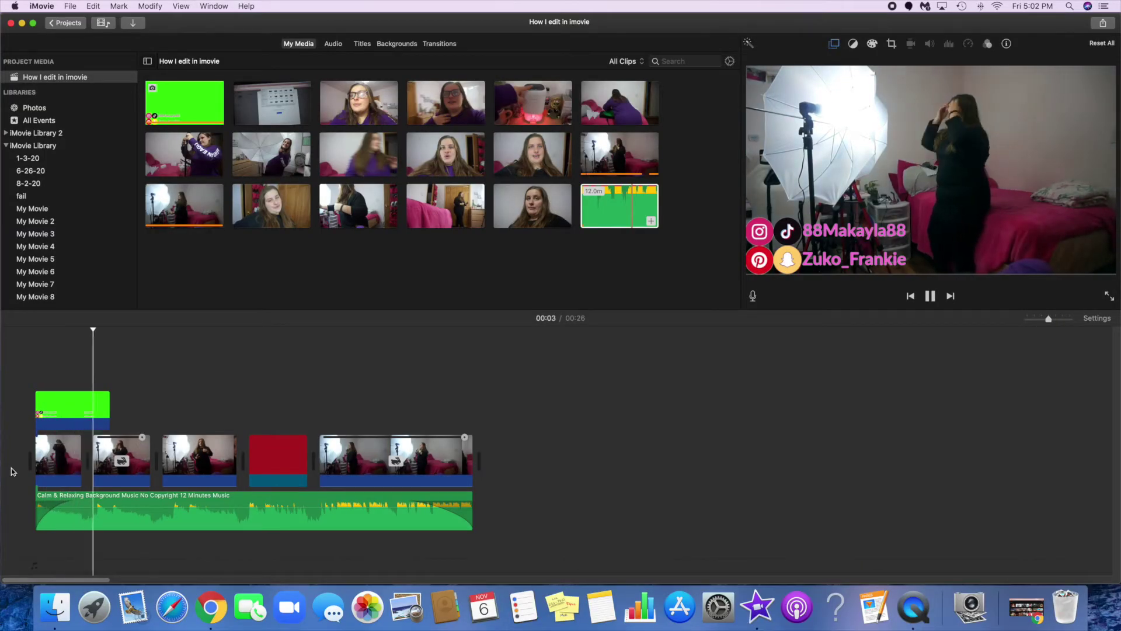
{"action": "left_click", "coordinate": [409, 496]}
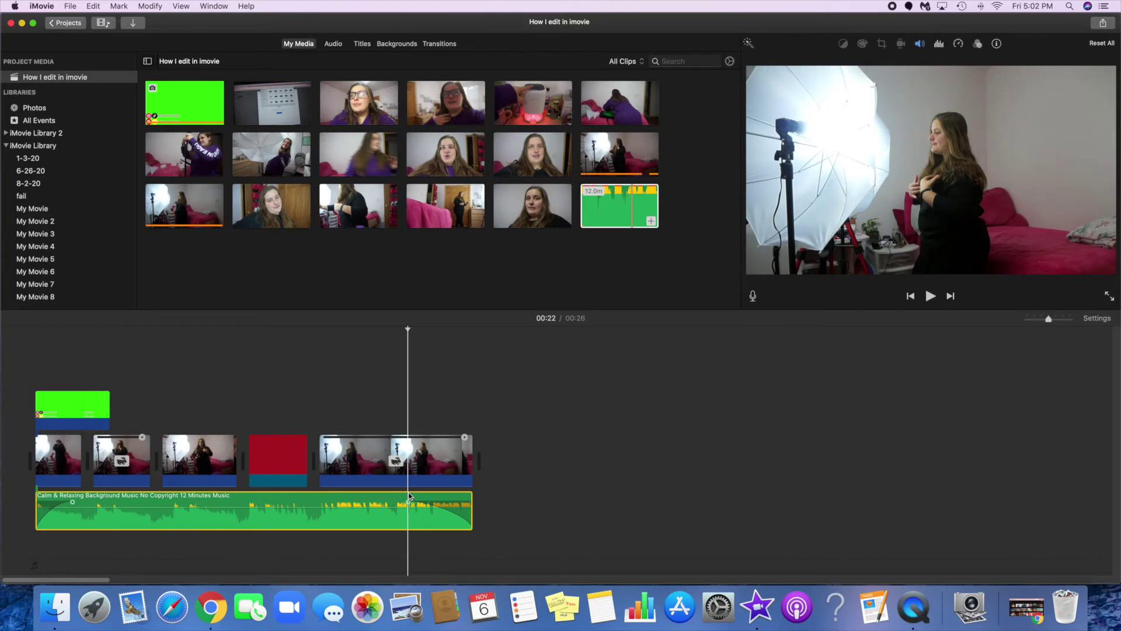
{"action": "key", "text": "space"}
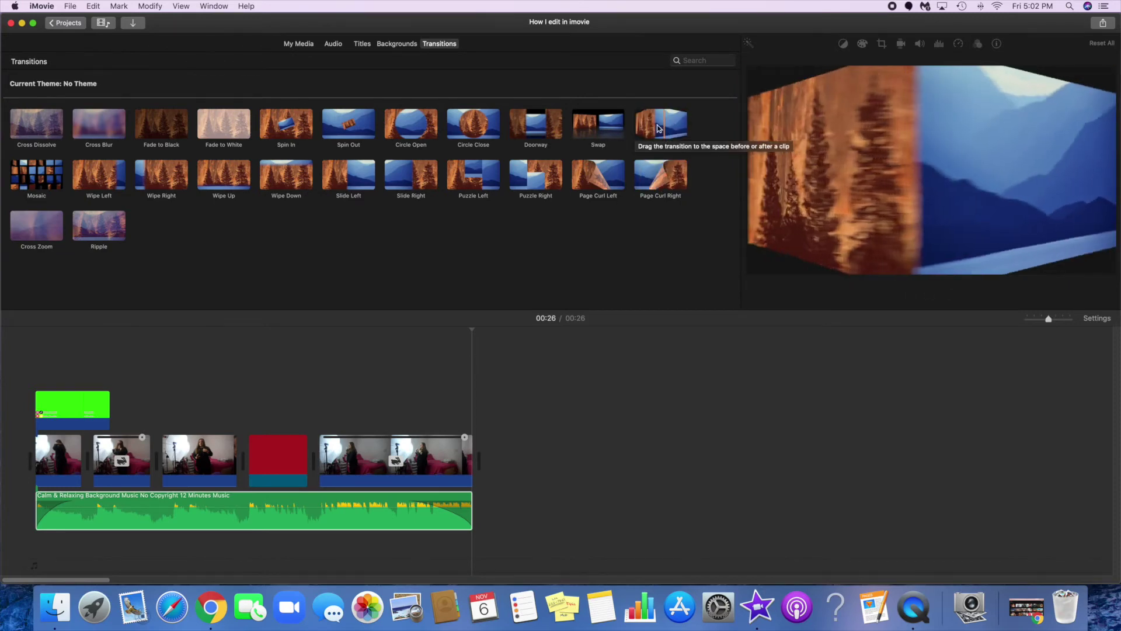
- Insert a Cube transition between the third clip and the solid-colour background, and preview it
{"action": "mouse_move", "coordinate": [663, 126]}
{"action": "left_mouse_down"}
{"action": "mouse_move", "coordinate": [224, 464]}
{"action": "mouse_move", "coordinate": [264, 463]}
{"action": "mouse_move", "coordinate": [228, 462]}
{"action": "left_mouse_up"}
{"action": "left_click", "coordinate": [139, 452]}
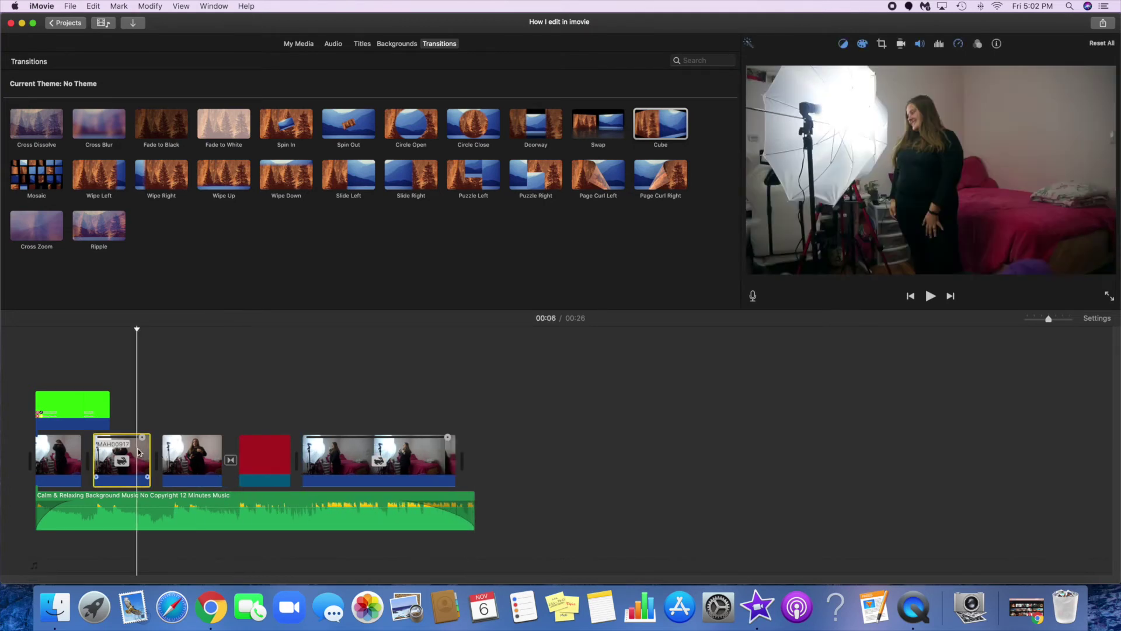
{"action": "left_click", "coordinate": [207, 448]}
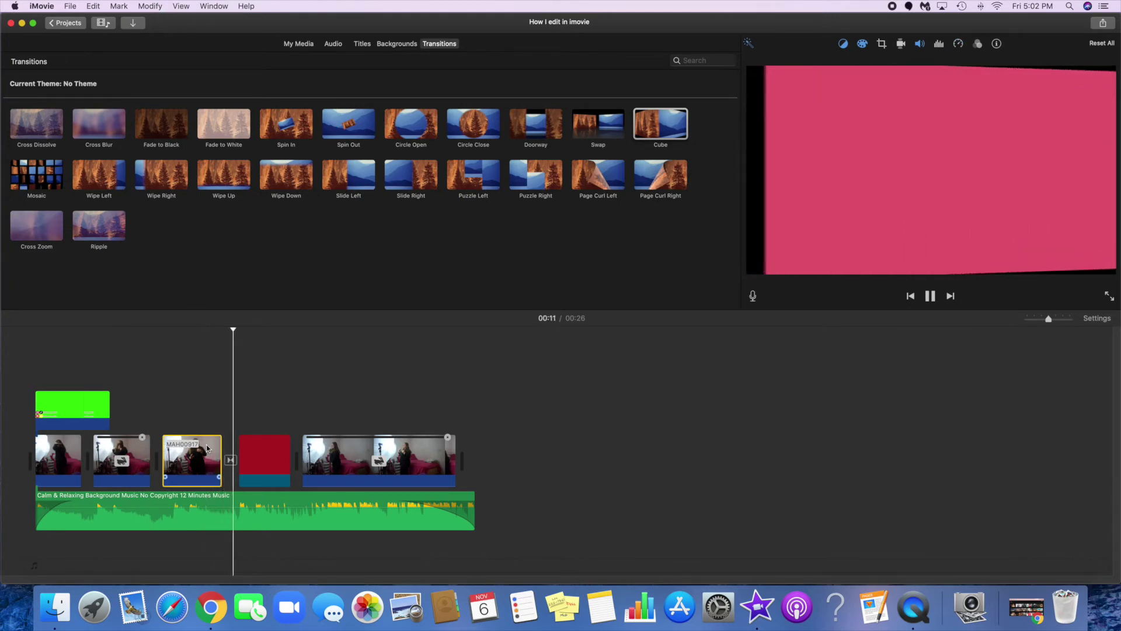
{"action": "key", "text": "space"}
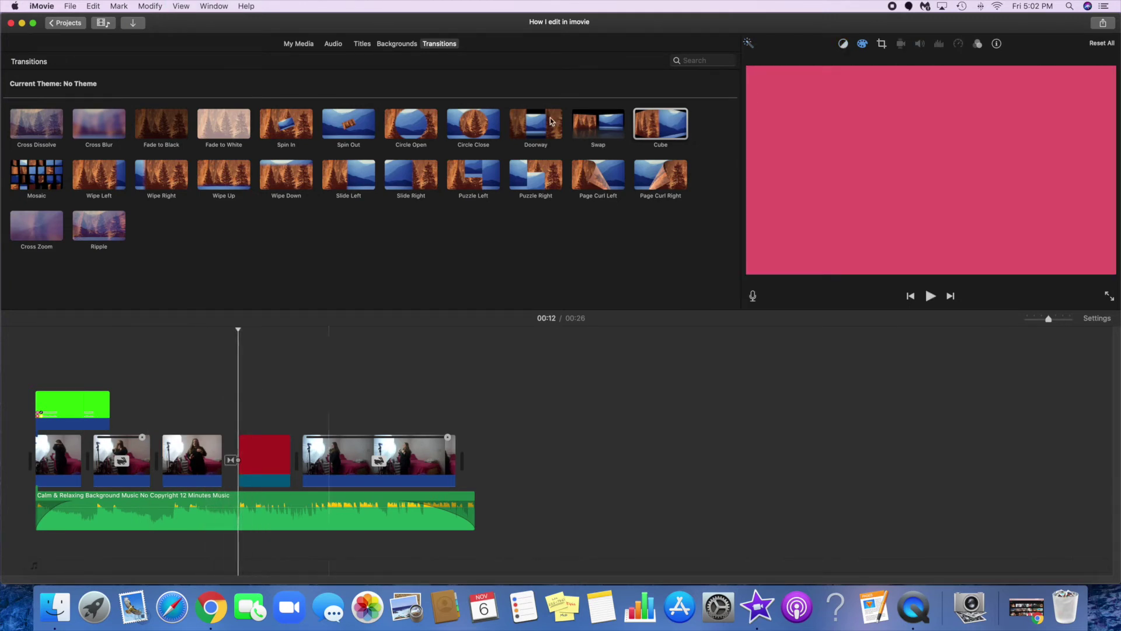
- Add a Pop-up title over the solid-colour background with the text Subscribe
{"action": "left_click", "coordinate": [361, 44]}
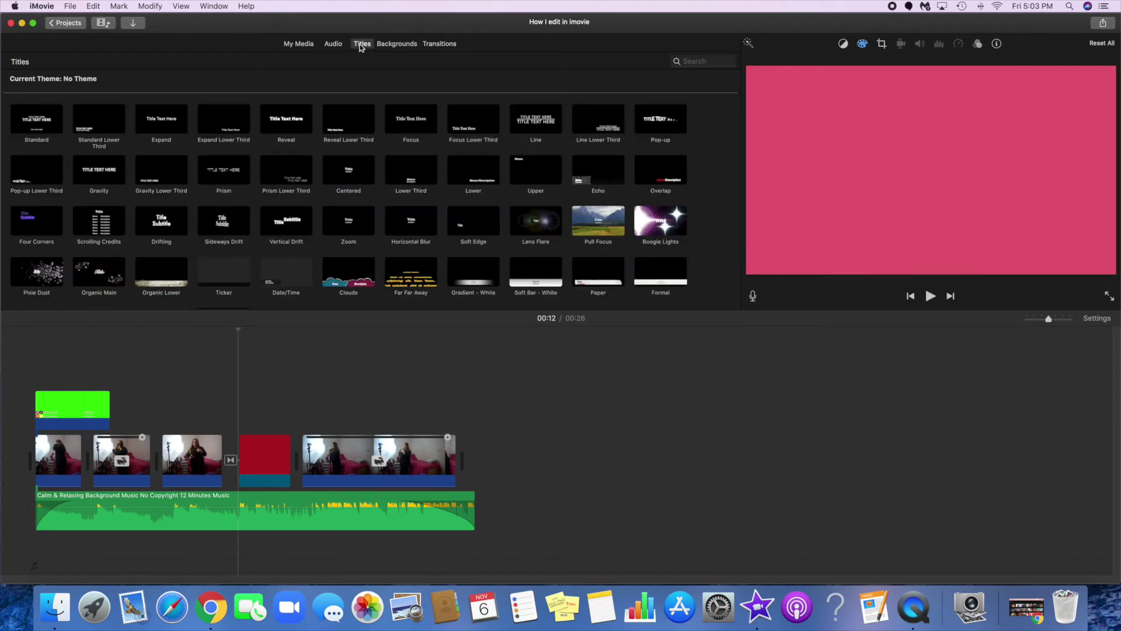
{"action": "scroll", "coordinate": [370, 179], "scroll_direction": "down", "scroll_amount": 3}
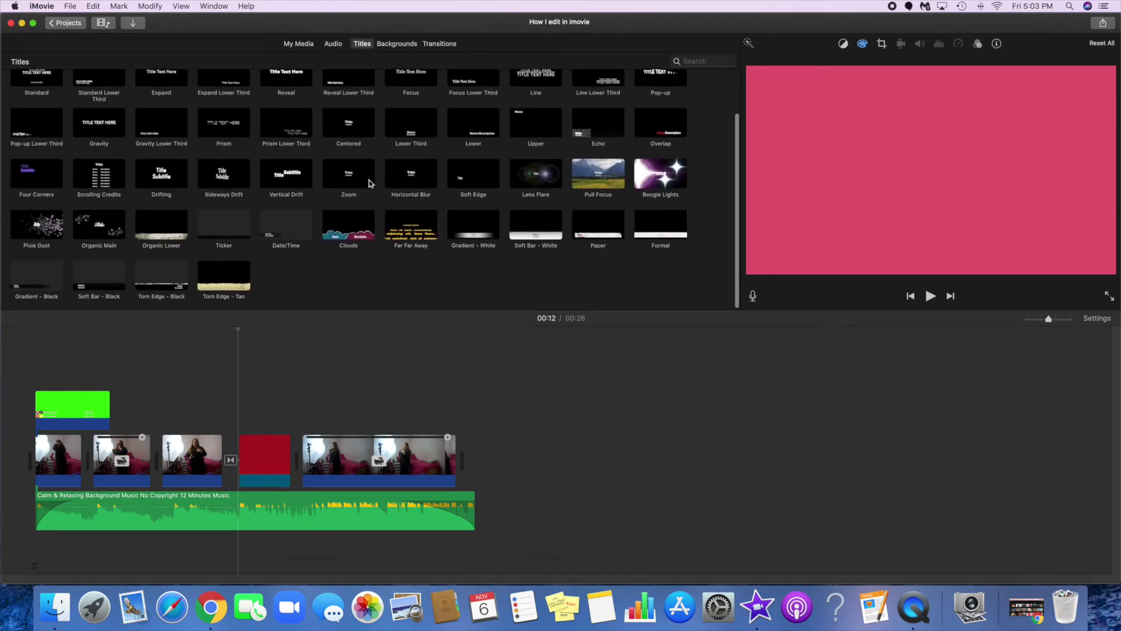
{"action": "scroll", "coordinate": [367, 183], "scroll_direction": "up", "scroll_amount": 5}
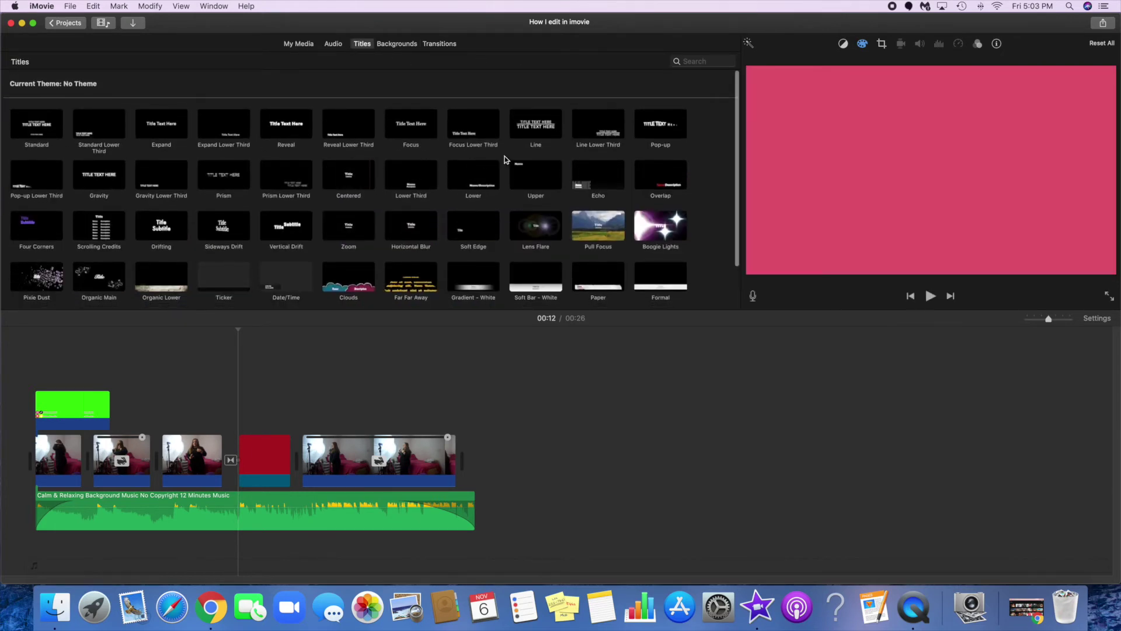
{"action": "left_click_drag", "start_coordinate": [664, 132], "coordinate": [269, 423]}
{"action": "type", "text": "SUBSCRIBE"}
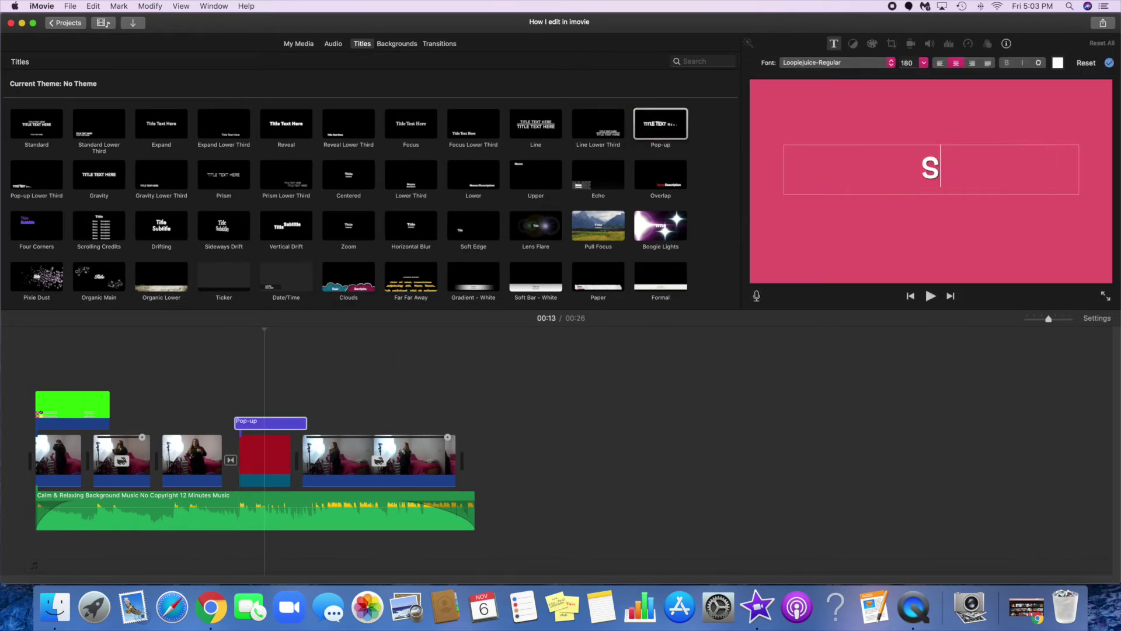
- Format the Subscribe title in Noteworthy Bold with the pink Carnation colour and apply the changes
{"action": "left_click", "coordinate": [835, 62]}
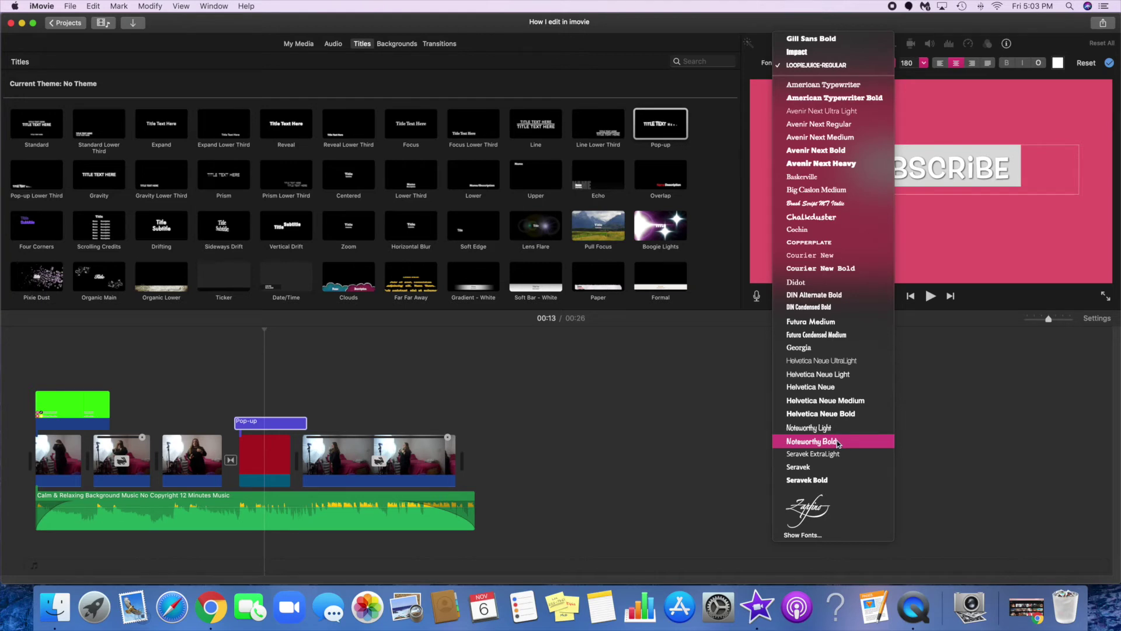
{"action": "left_click", "coordinate": [848, 444]}
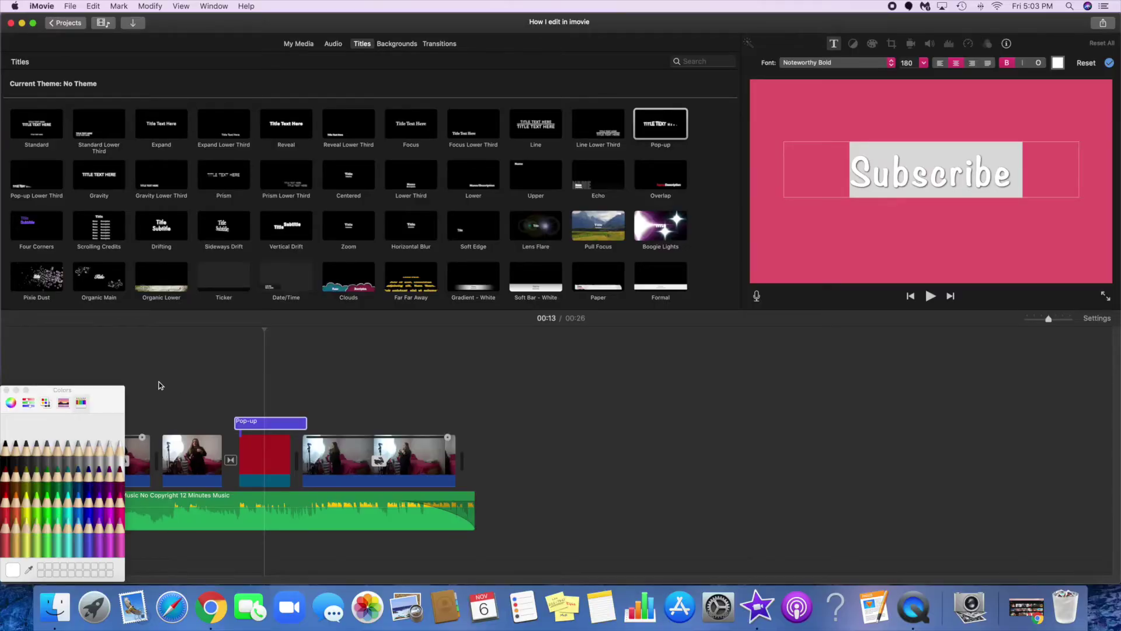
{"action": "left_click", "coordinate": [11, 403]}
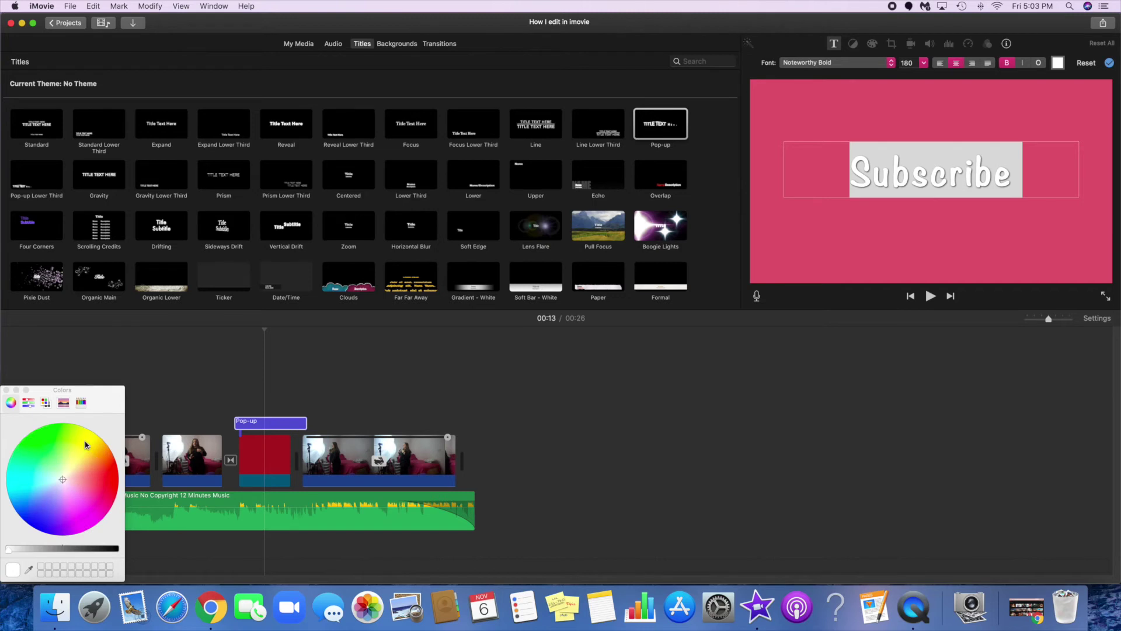
{"action": "left_click_drag", "start_coordinate": [64, 480], "coordinate": [76, 501]}
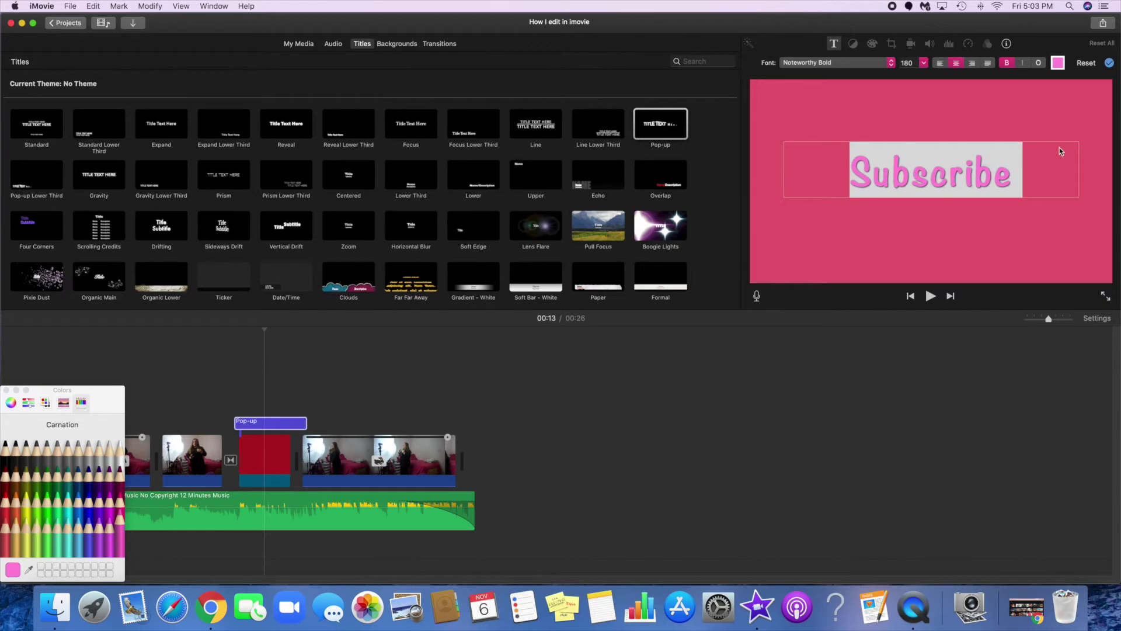
{"action": "left_click", "coordinate": [1109, 63]}
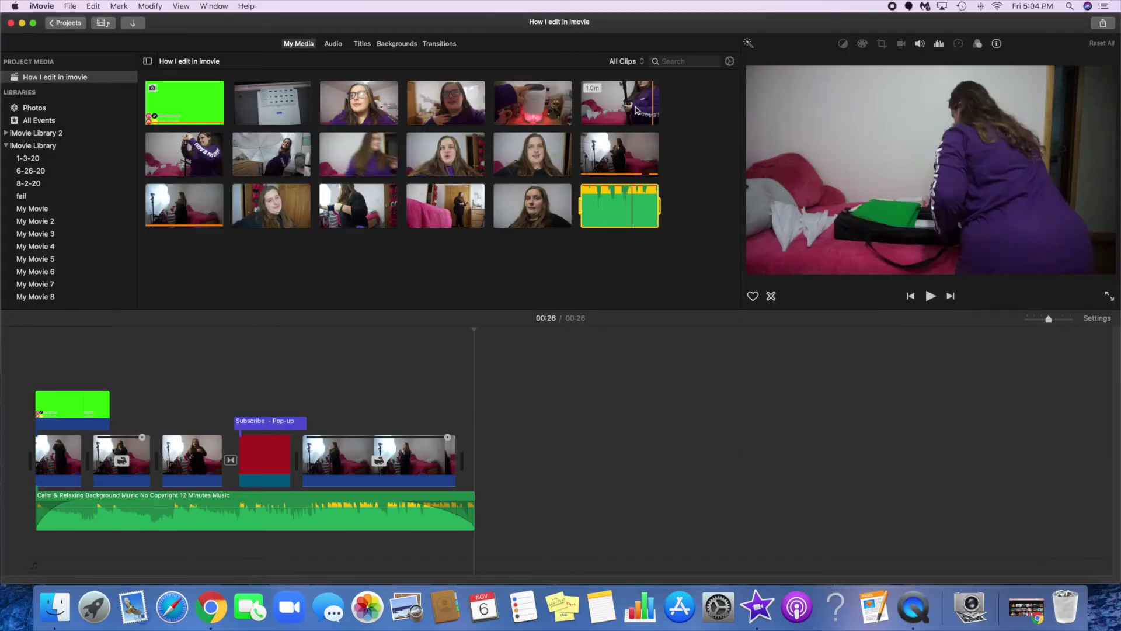
- Append the one-minute clip of the black bag on the bed to the timeline and open the voiceover's input source choices
{"action": "left_click_drag", "start_coordinate": [618, 126], "coordinate": [482, 455]}
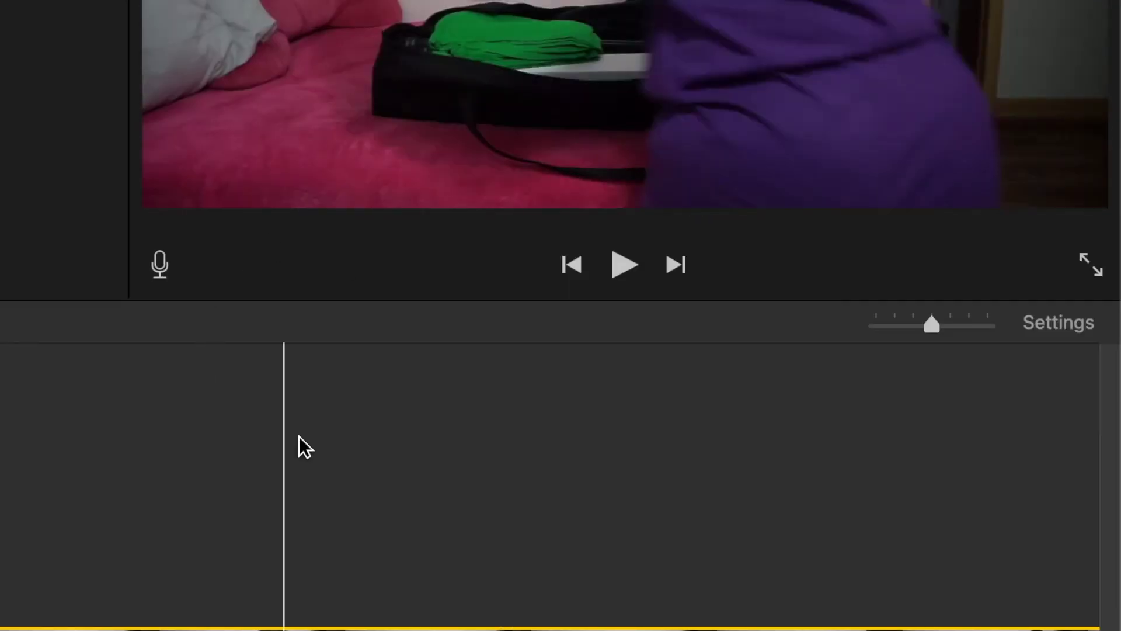
{"action": "left_click", "coordinate": [158, 269]}
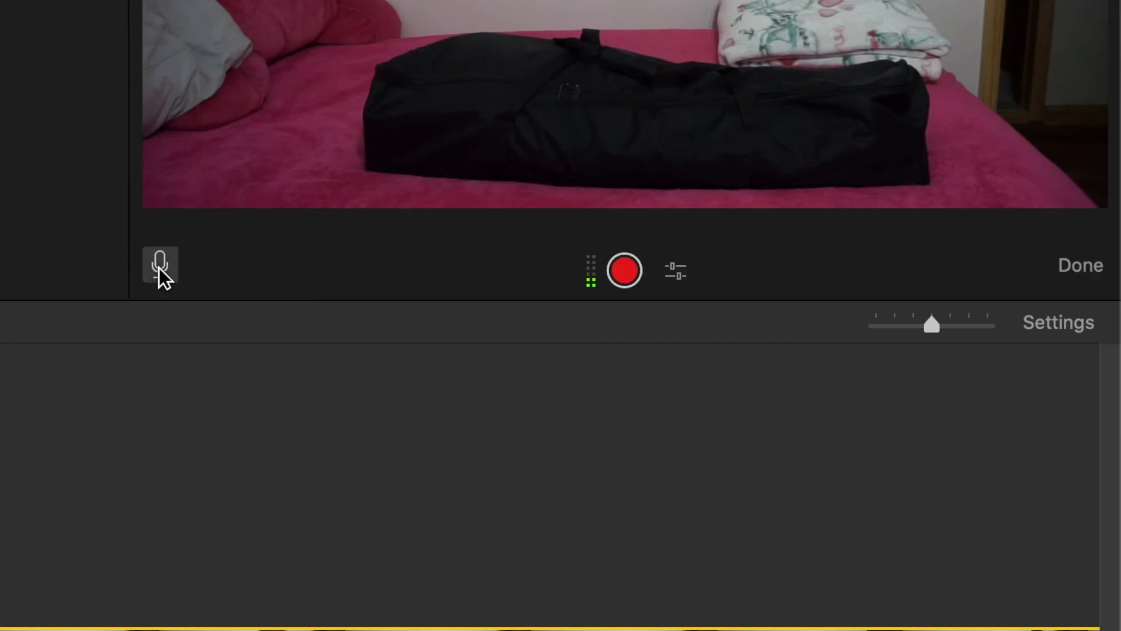
{"action": "left_click", "coordinate": [676, 271]}
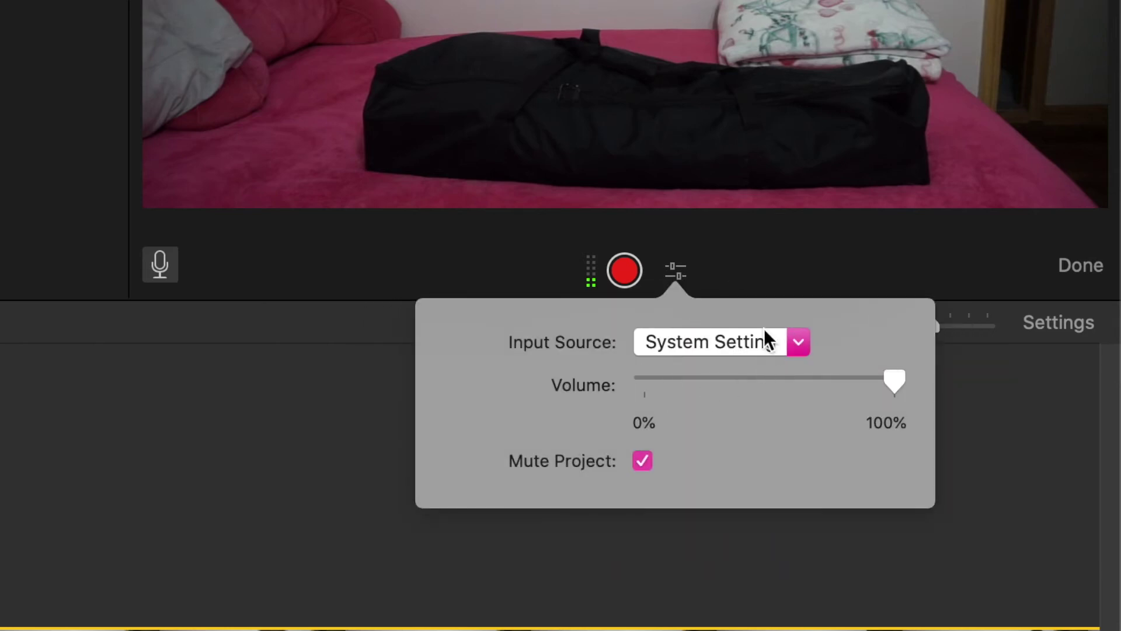
{"action": "left_click", "coordinate": [796, 342]}
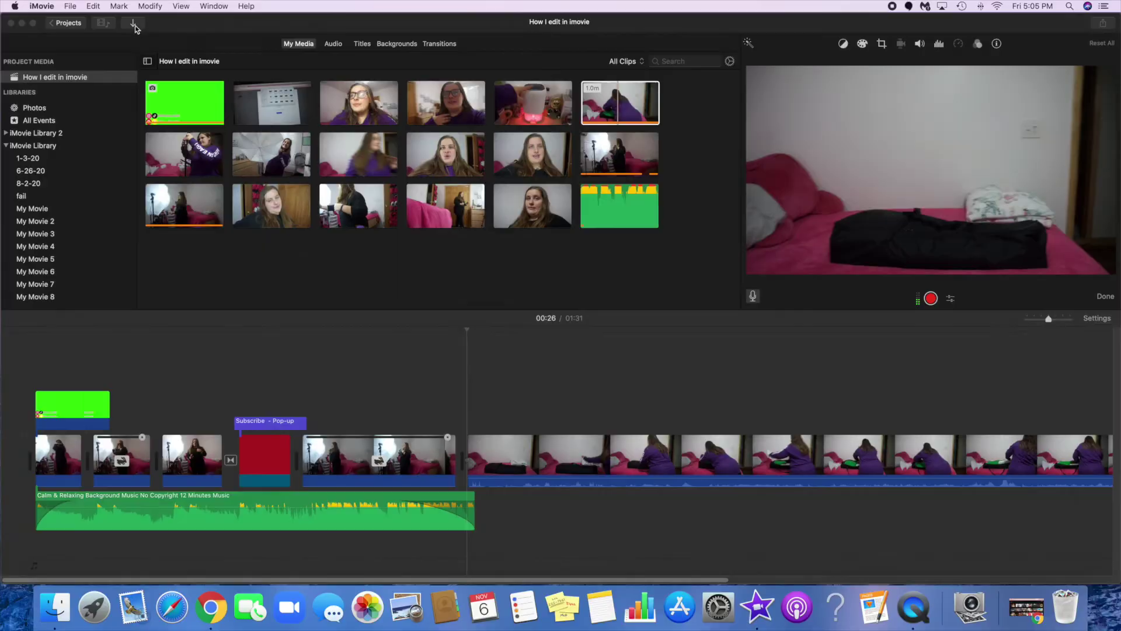
- View the built-in FaceTime HD Camera as a recording source in the media import window and close it
{"action": "key", "text": "super+i"}
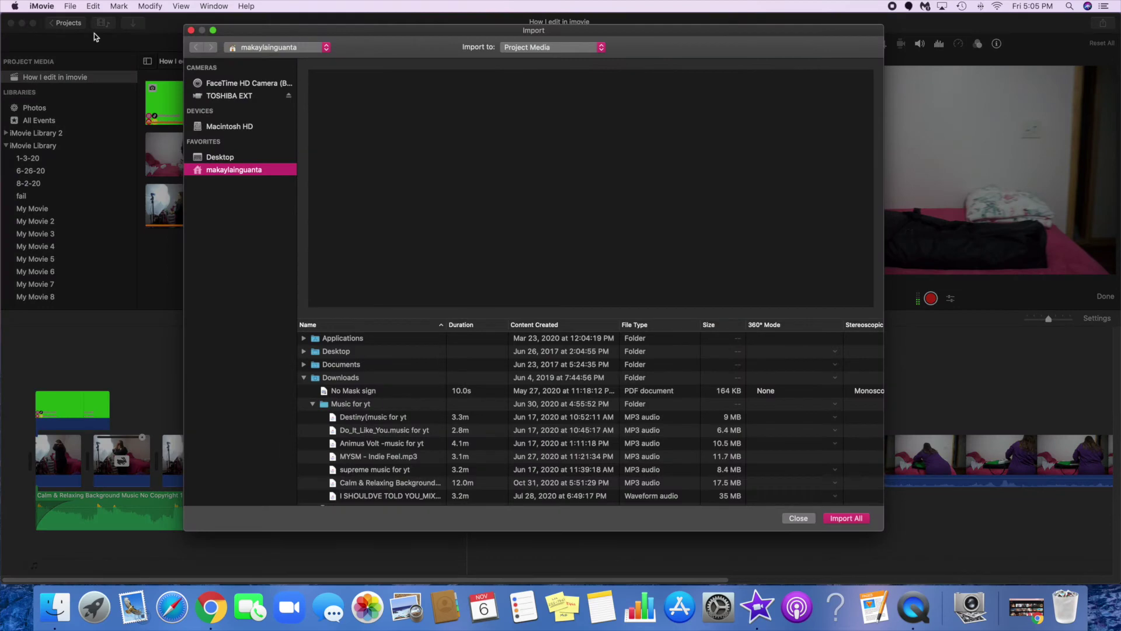
{"action": "left_click", "coordinate": [235, 85]}
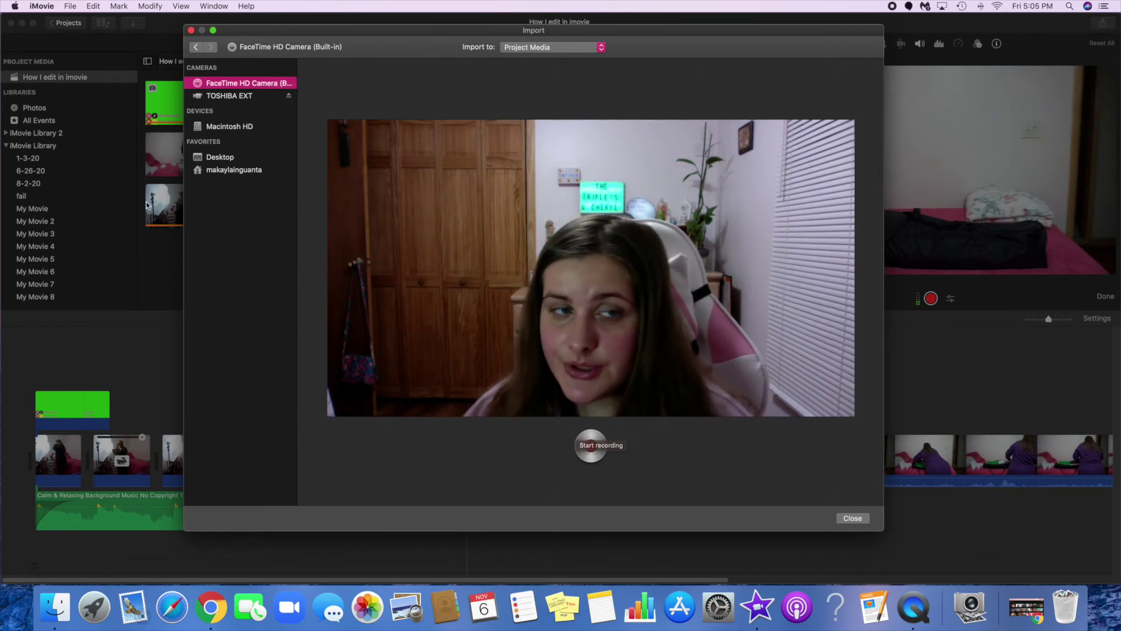
{"action": "left_click", "coordinate": [191, 31]}
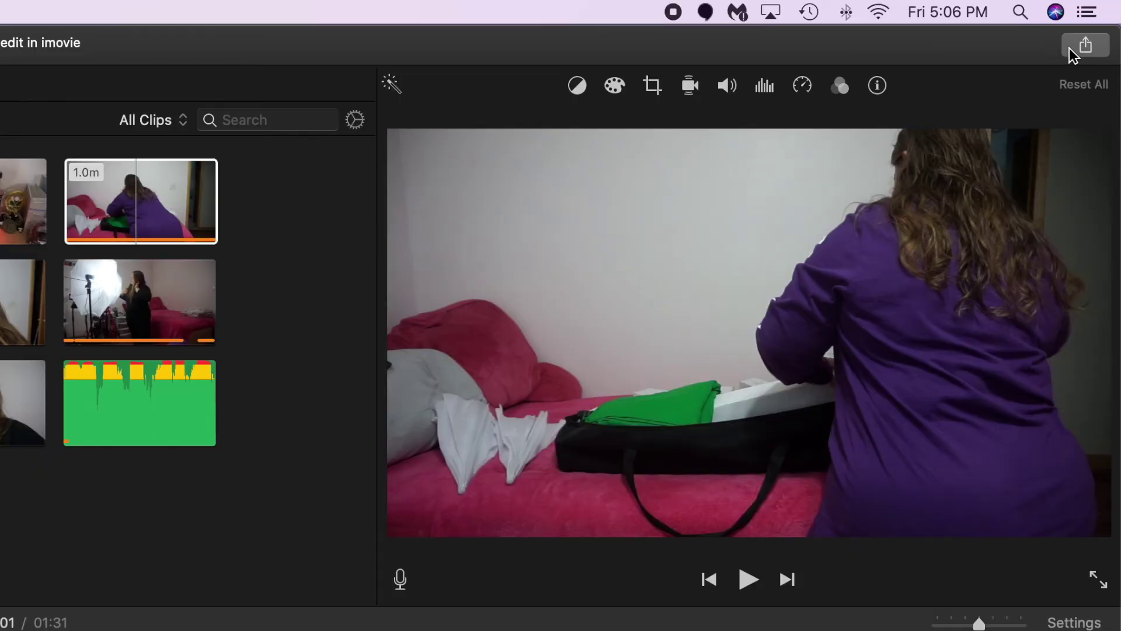
- Start a file export of the movie with video and audio at 1080p and High quality, continuing to the save location
{"action": "left_click", "coordinate": [1086, 46]}
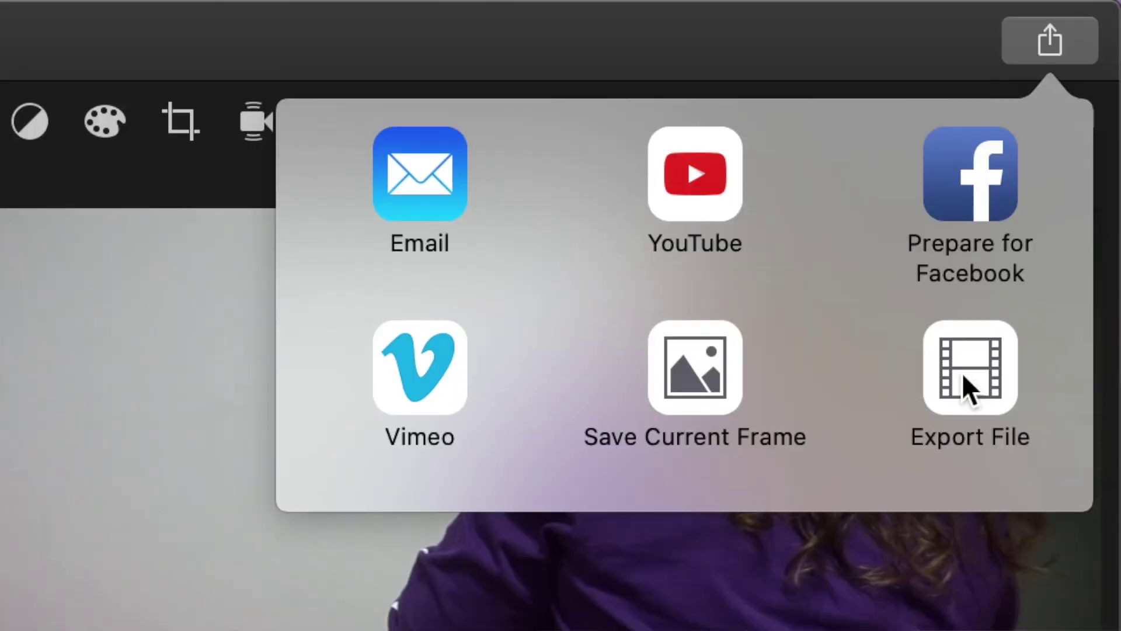
{"action": "left_click", "coordinate": [963, 379]}
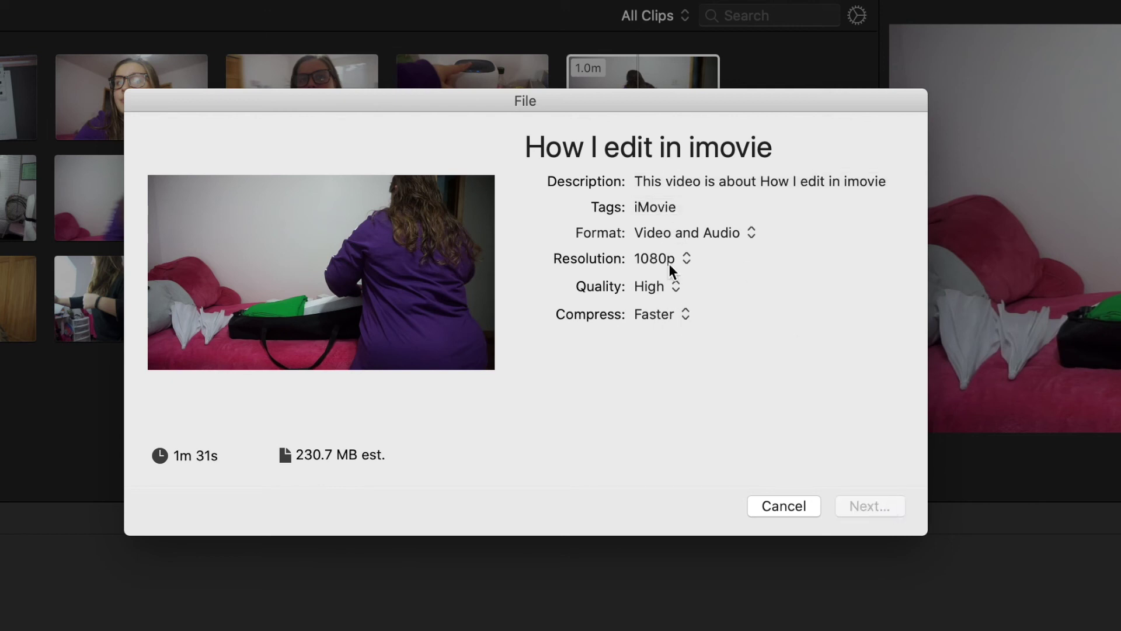
{"action": "key", "text": "Return"}
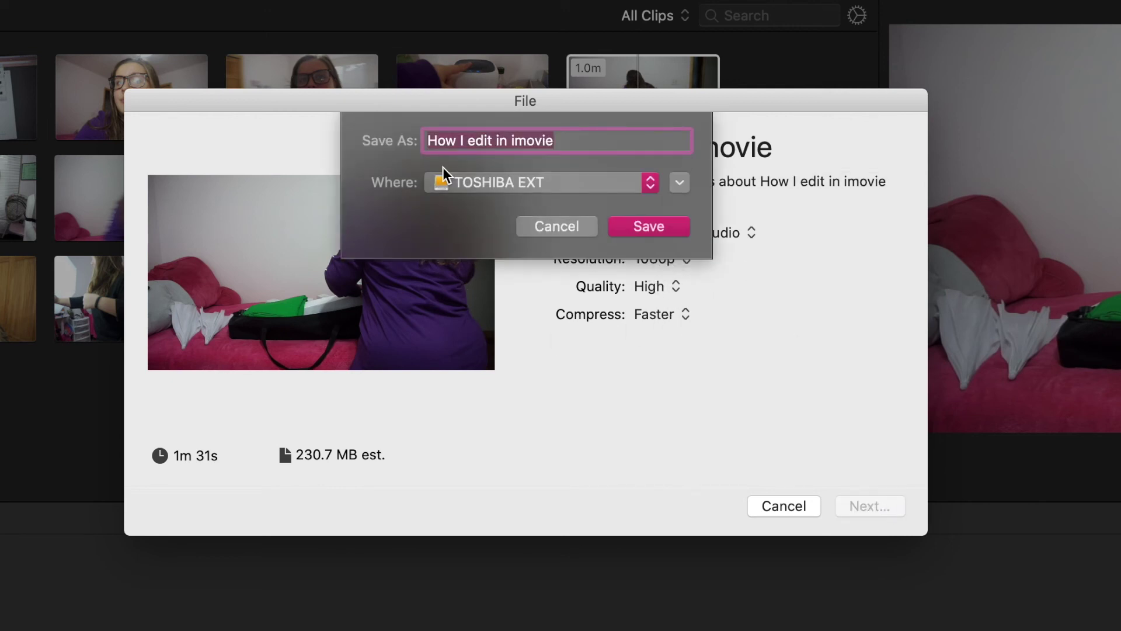